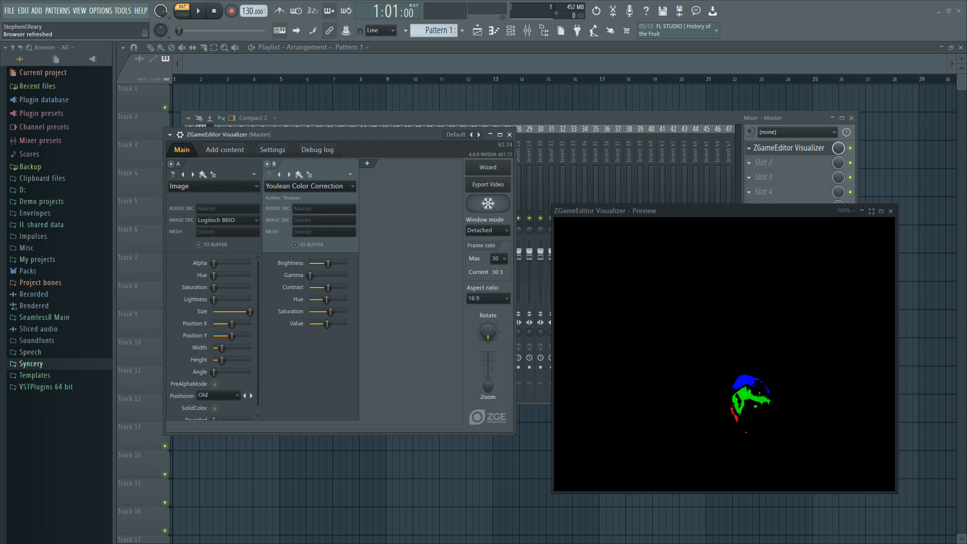
# Disable layer B and add layer C with the Youlean Color Correction postprocess effect
pyautogui.click(268, 165)
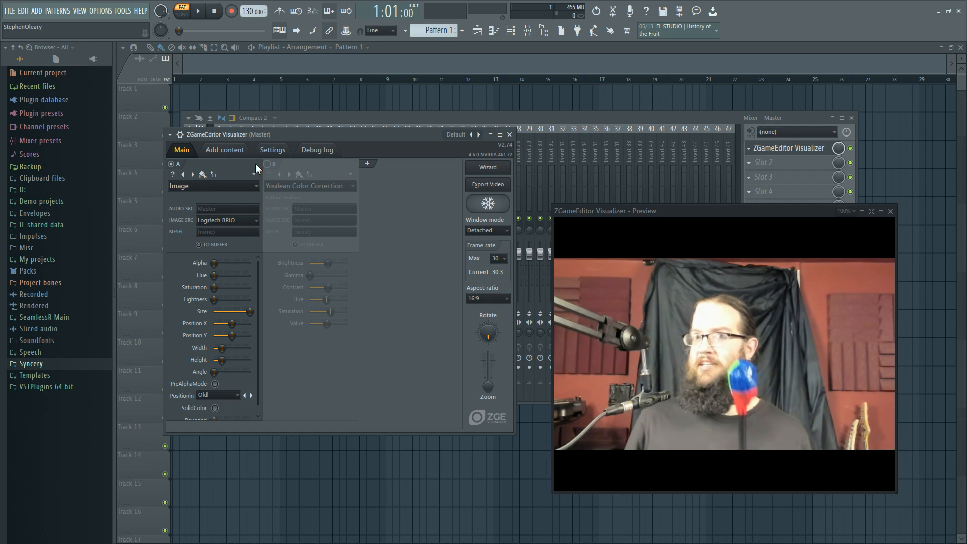
pyautogui.click(368, 163)
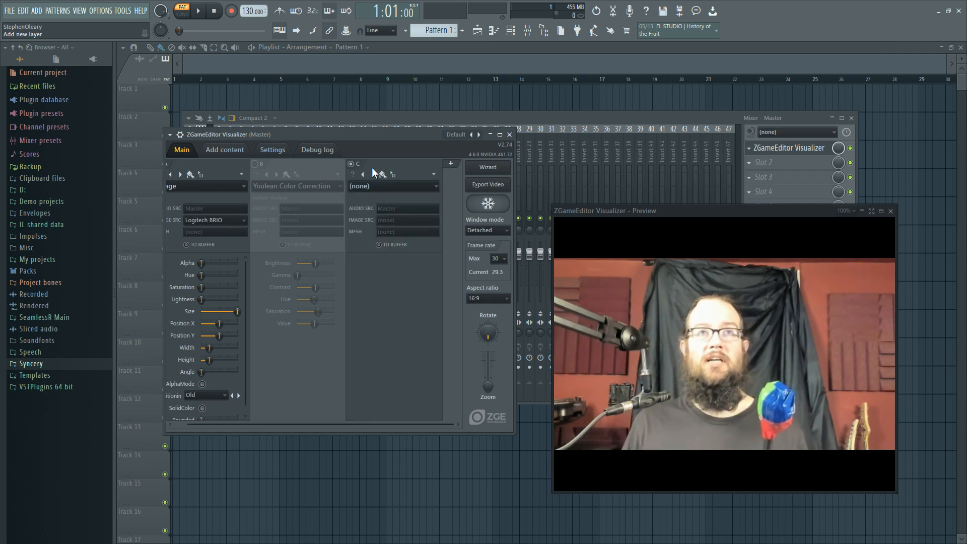
pyautogui.click(373, 186)
pyautogui.moveTo(400, 353)
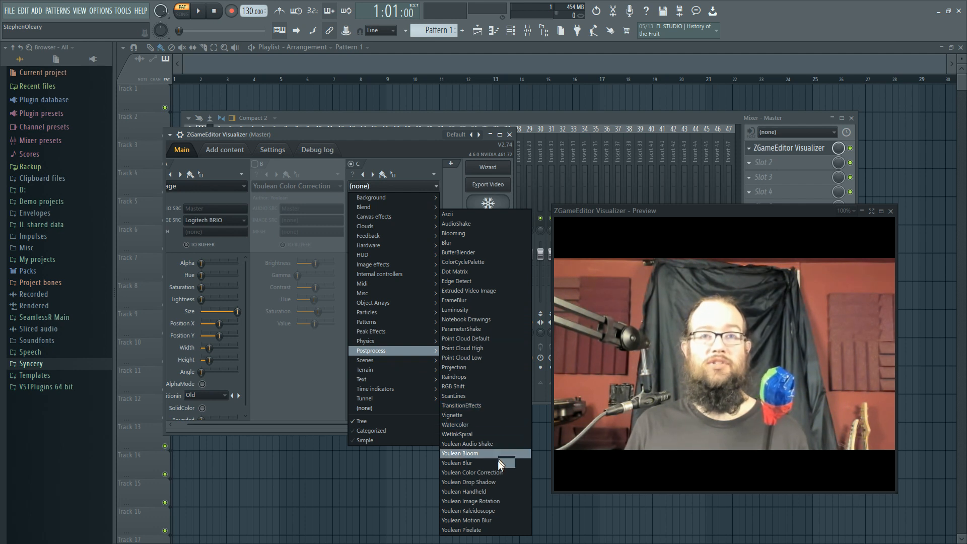
pyautogui.click(506, 472)
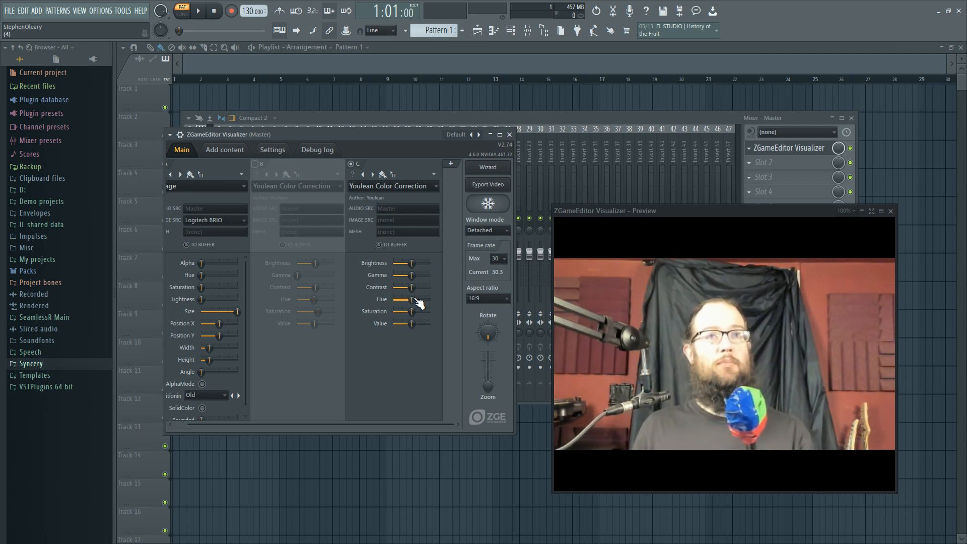
# Try layer C's contrast at its maximum and at 88%, comparing it with layer B alone, and restore the default contrast
pyautogui.moveTo(411, 287); pyautogui.dragTo(430, 287)
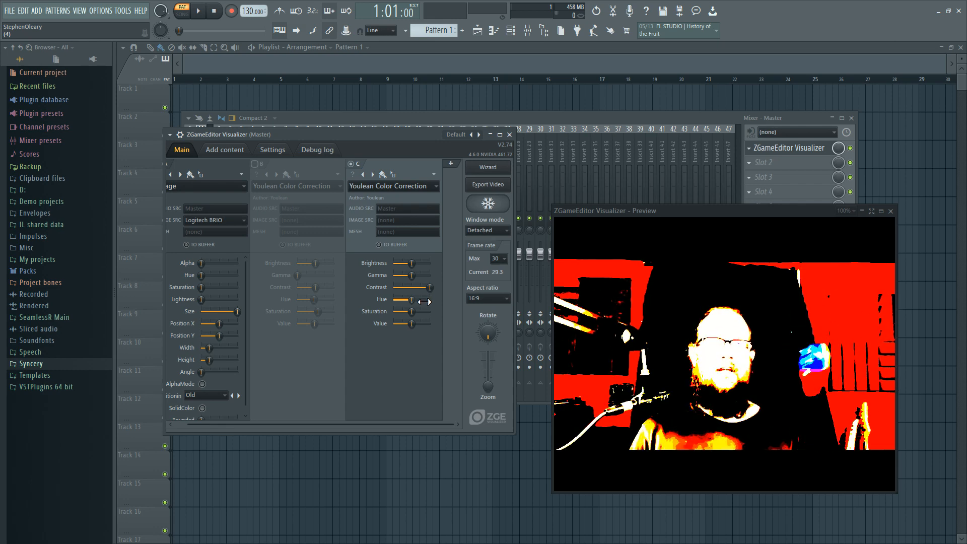
pyautogui.click(352, 163)
pyautogui.click(255, 164)
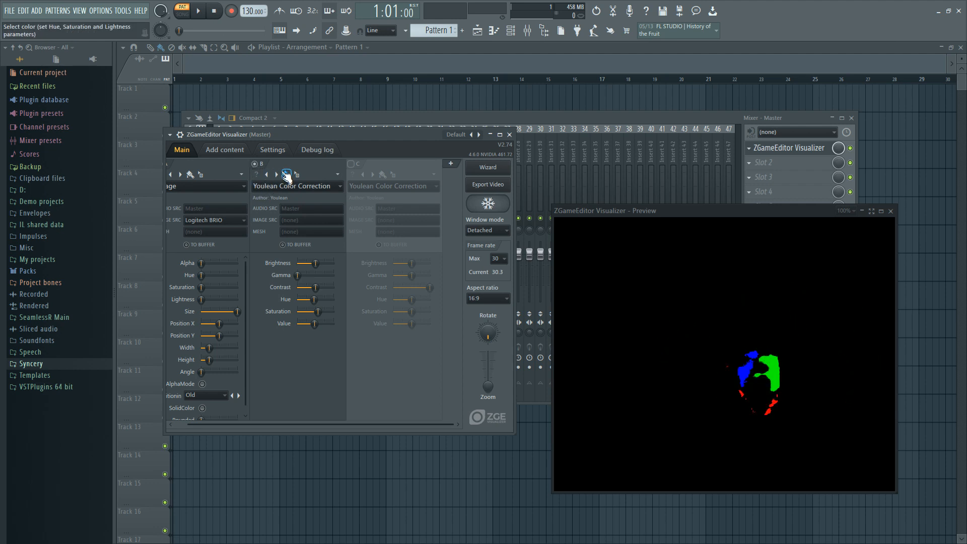
pyautogui.click(351, 164)
pyautogui.click(255, 164)
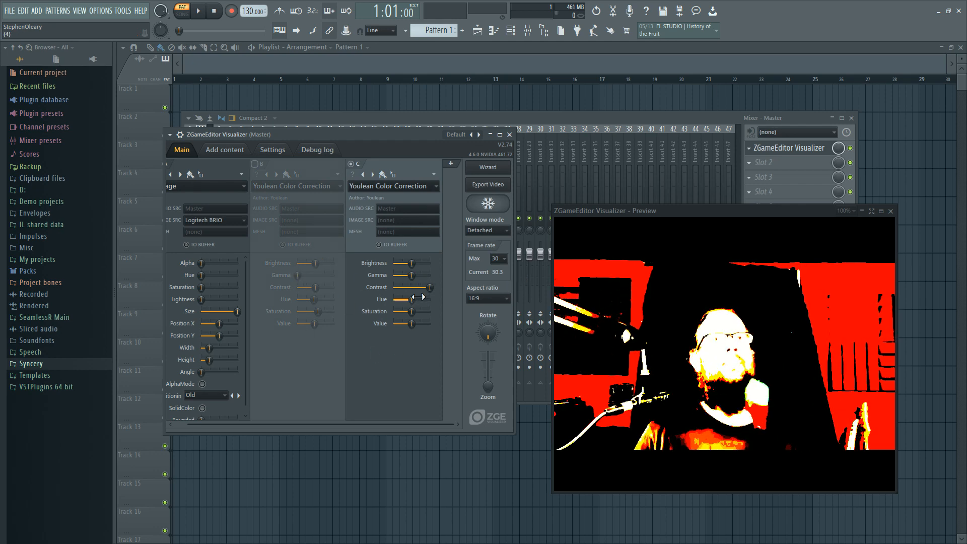
pyautogui.moveTo(419, 289); pyautogui.dragTo(426, 289)
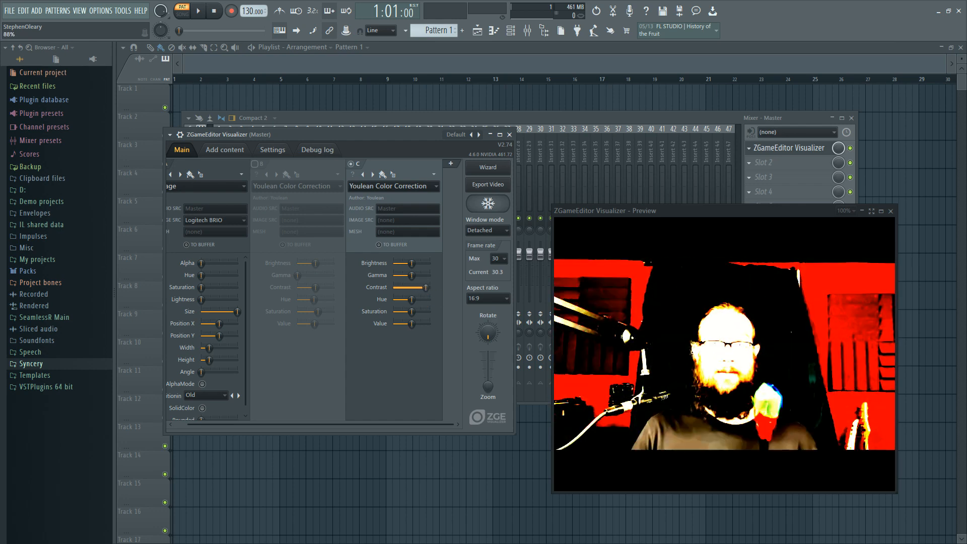
pyautogui.keyDown('alt'); pyautogui.click(427, 290); pyautogui.keyUp('alt')
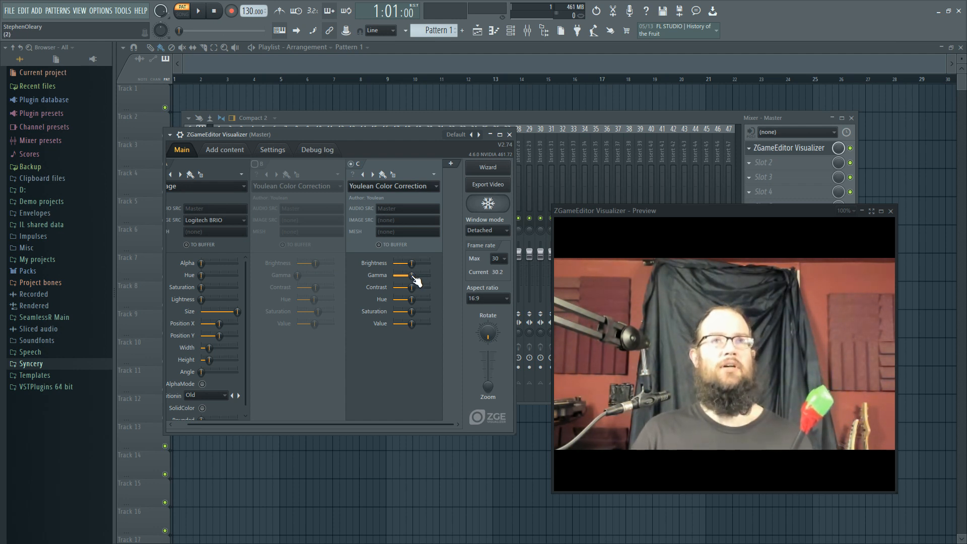
# Lower layer C's gamma to near its minimum and try saturation at 100% and 39% and value at 57%, returning both to the midpoint
pyautogui.moveTo(416, 280); pyautogui.dragTo(396, 275)
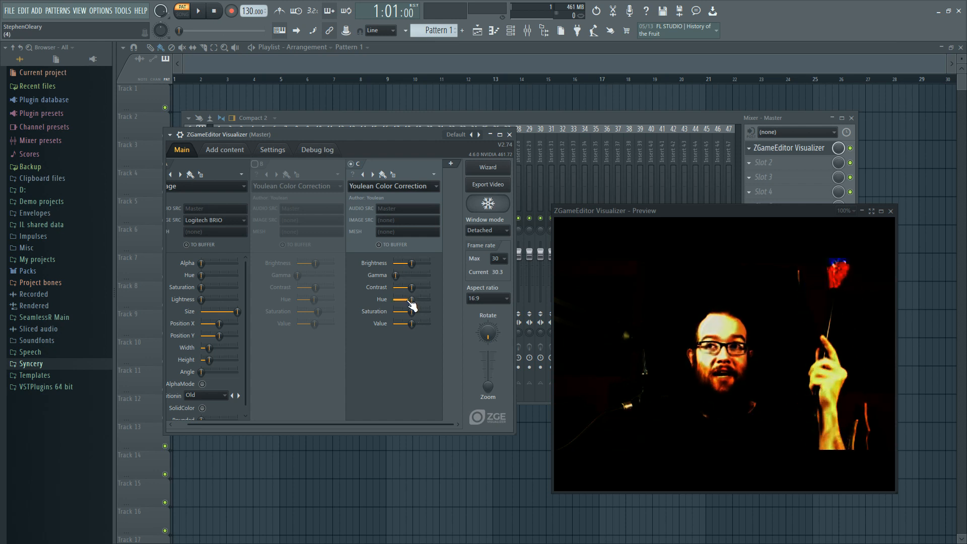
pyautogui.moveTo(412, 287); pyautogui.dragTo(429, 312)
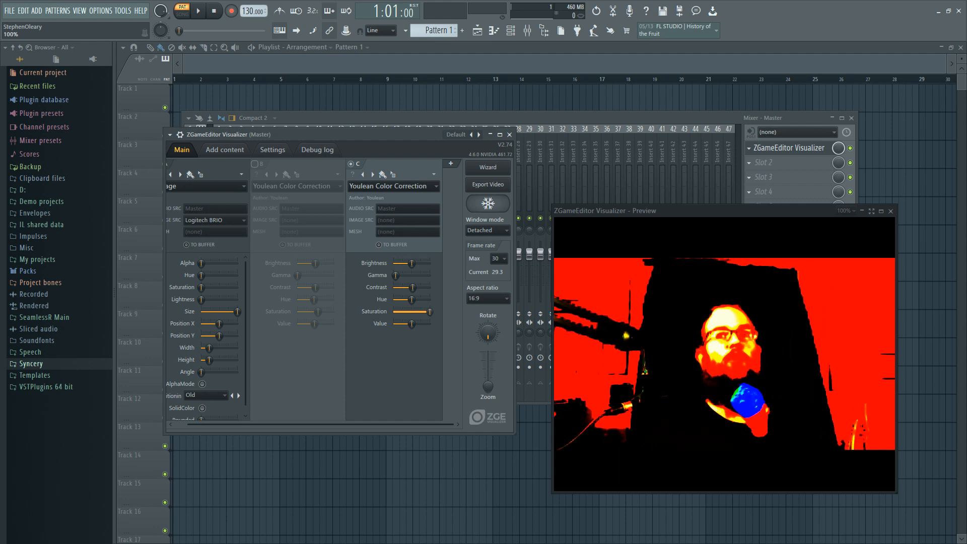
pyautogui.middleClick(431, 313)
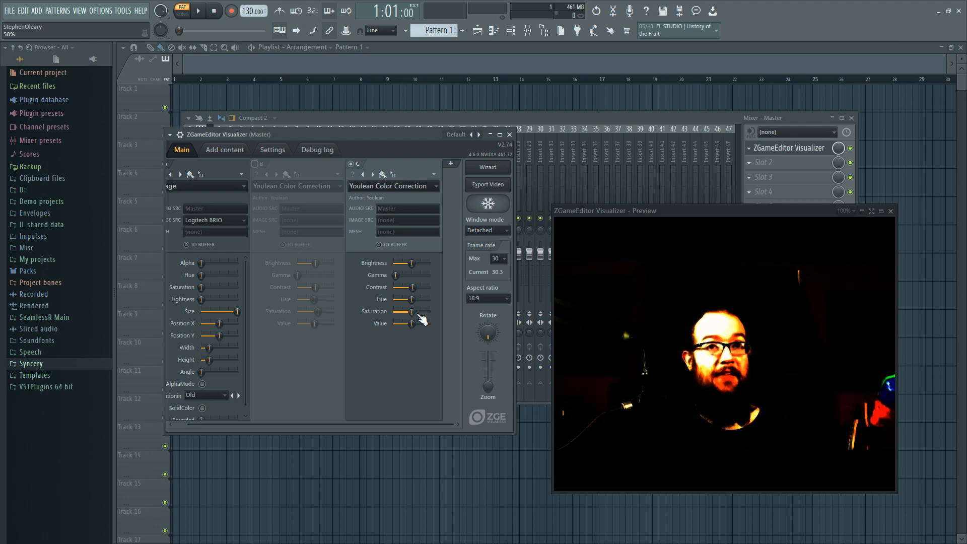
pyautogui.moveTo(419, 330); pyautogui.dragTo(415, 324)
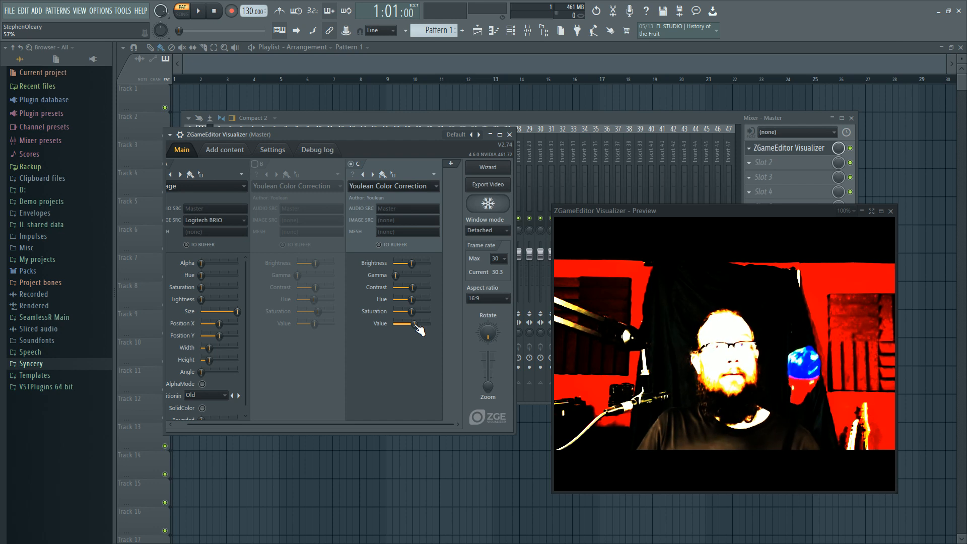
pyautogui.moveTo(417, 327); pyautogui.dragTo(412, 324)
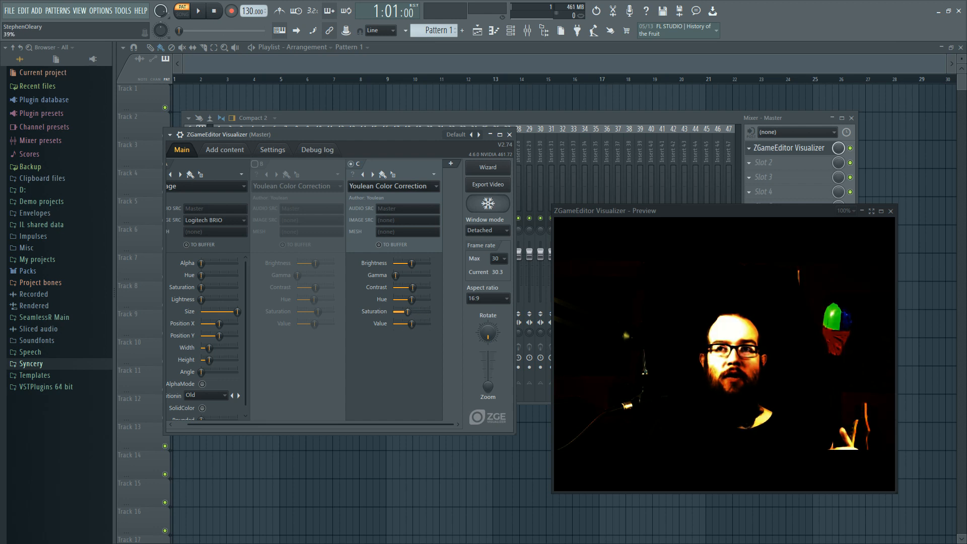
pyautogui.moveTo(408, 312); pyautogui.dragTo(412, 312)
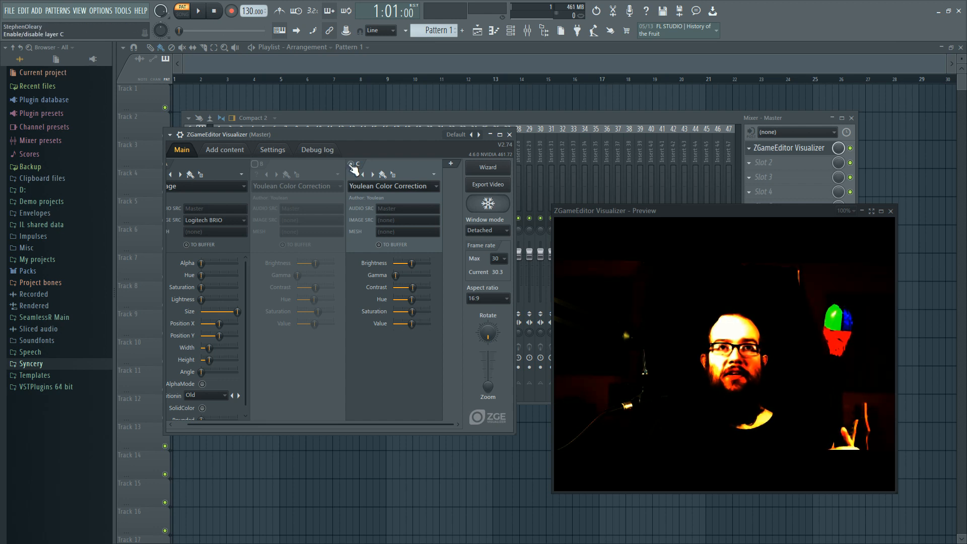
# Compare the preview with only layer B, both correction layers, and only layer C enabled
pyautogui.click(353, 165)
pyautogui.click(261, 164)
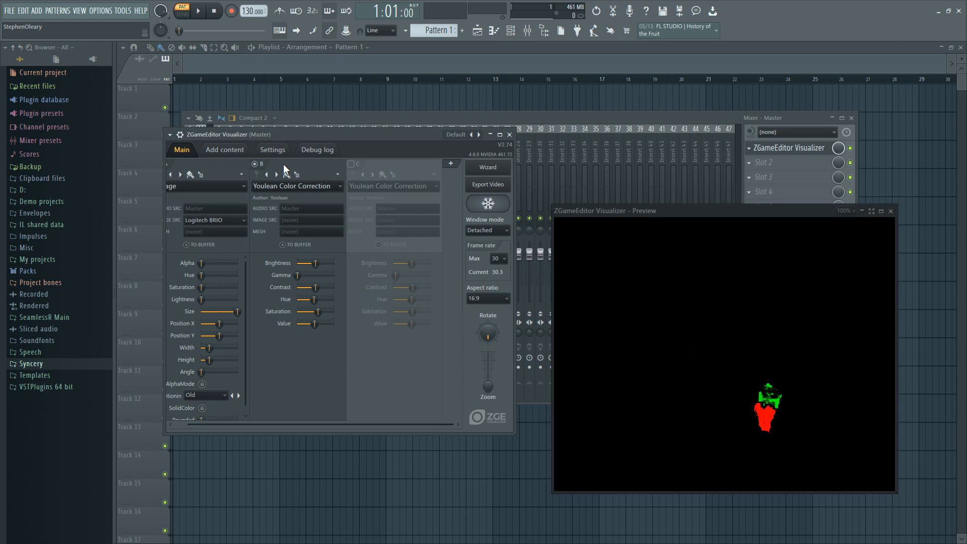
pyautogui.click(351, 165)
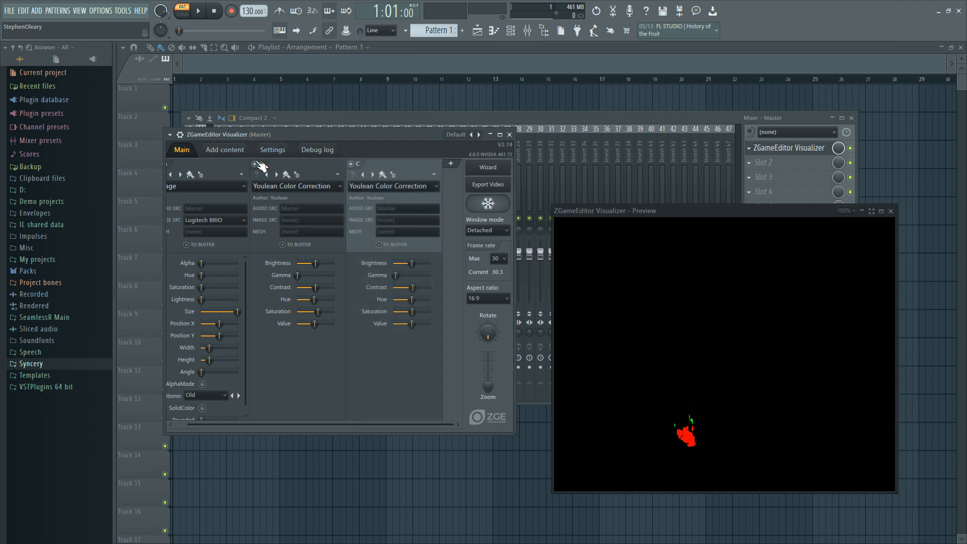
pyautogui.click(255, 164)
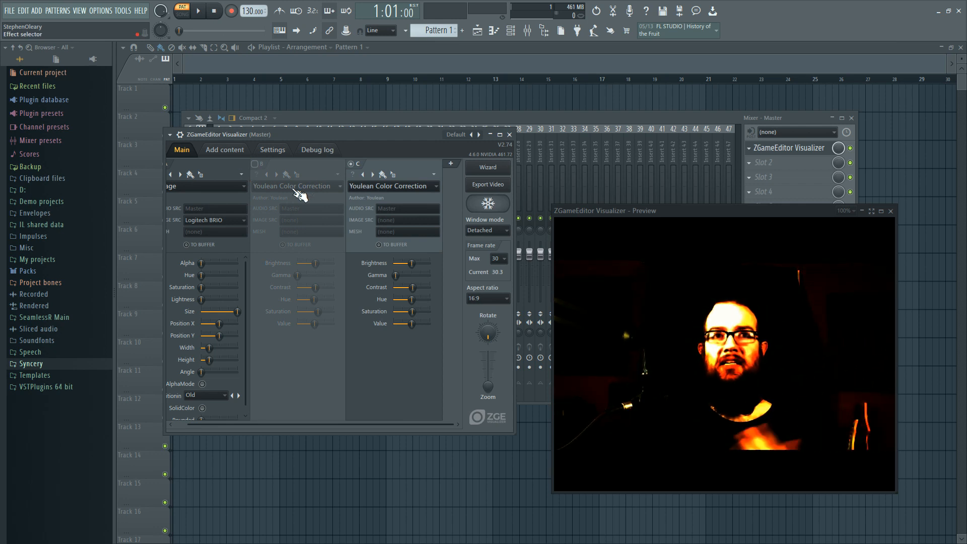
# Restore layer C's default gamma and try contrast at 100% and a slightly higher value, resetting both sliders
pyautogui.click(412, 276)
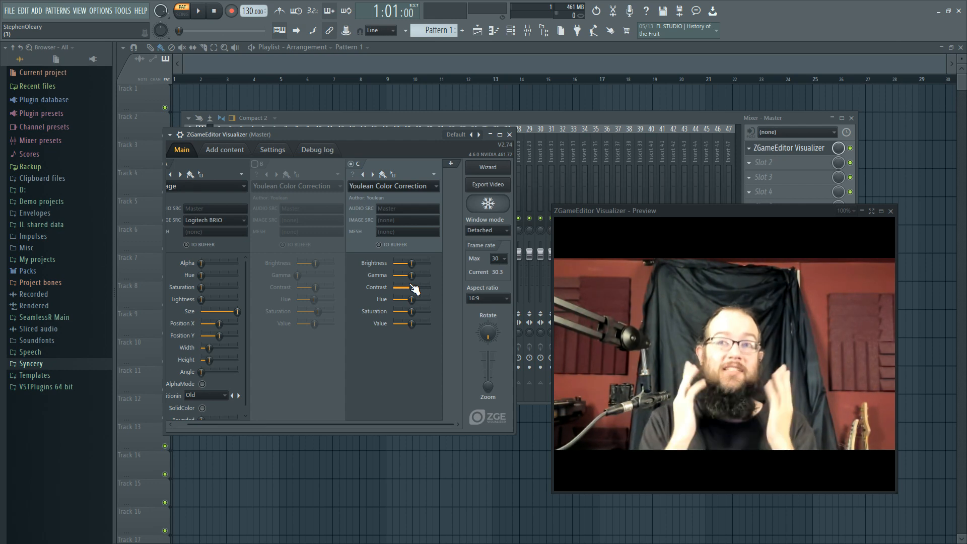
pyautogui.moveTo(415, 289); pyautogui.dragTo(430, 287)
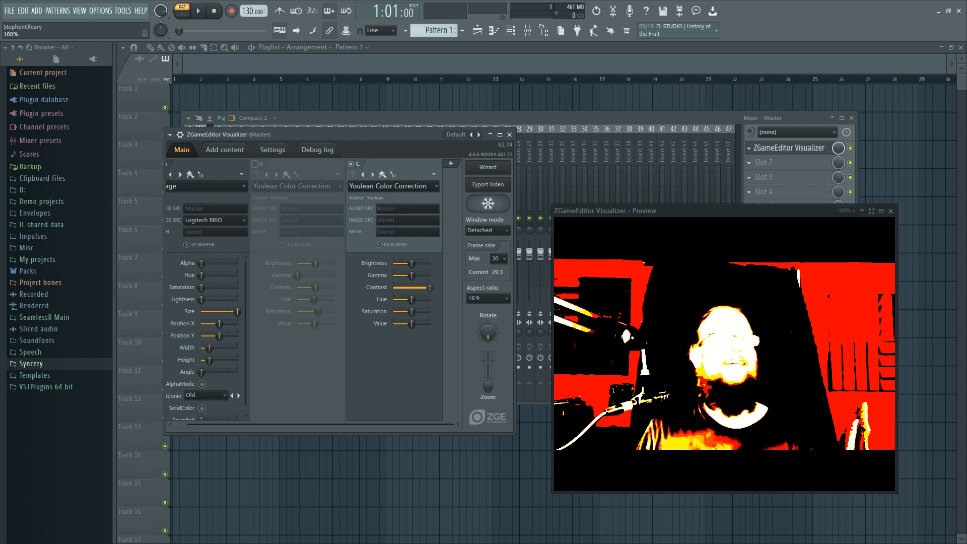
pyautogui.keyDown('alt'); pyautogui.click(426, 286); pyautogui.keyUp('alt')
pyautogui.moveTo(415, 323); pyautogui.dragTo(417, 324)
pyautogui.keyDown('alt'); pyautogui.click(416, 323); pyautogui.keyUp('alt')
# Try layer C's gamma at 13% and 2%, keep its value at the midpoint, and return the gamma to the midpoint
pyautogui.moveTo(413, 276); pyautogui.dragTo(398, 275)
pyautogui.moveTo(411, 324); pyautogui.dragTo(412, 323)
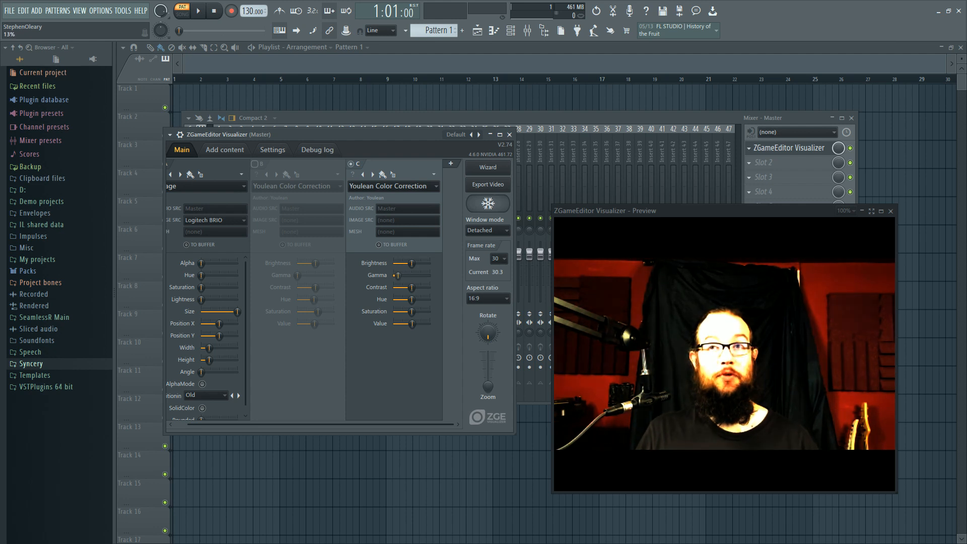
pyautogui.moveTo(398, 276); pyautogui.dragTo(395, 276)
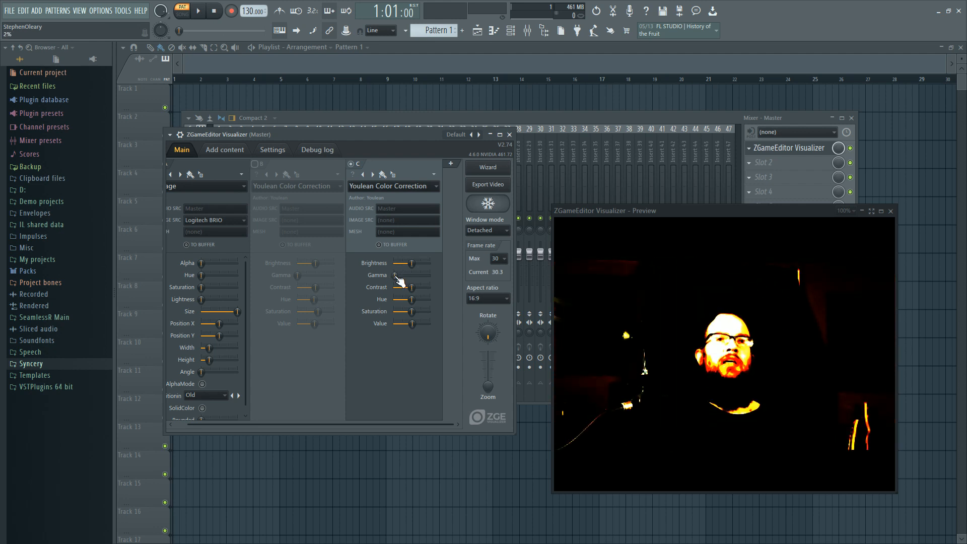
pyautogui.moveTo(397, 278); pyautogui.dragTo(412, 276)
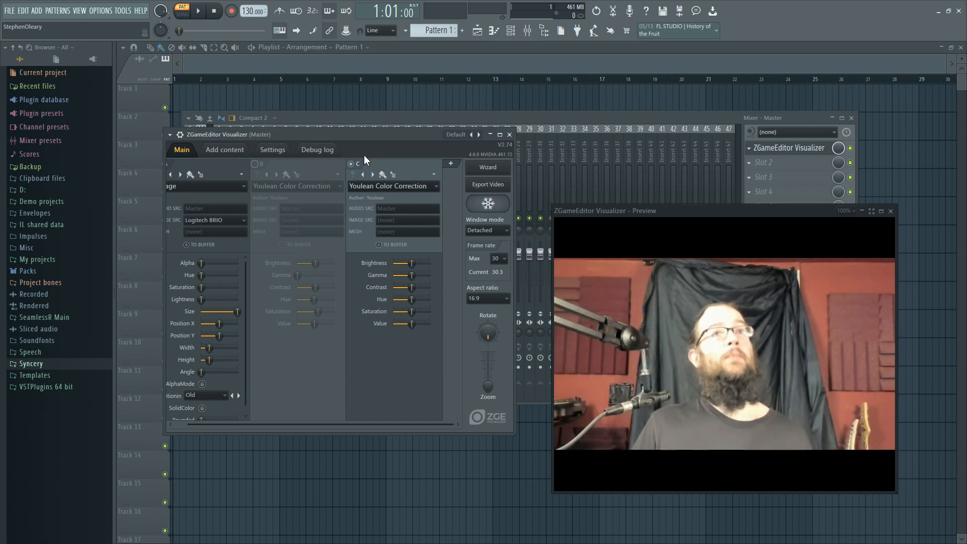
# Disable layer C, enable layer B, and try layer B's hue at 68% and 100% before returning it to near the midpoint
pyautogui.click(352, 164)
pyautogui.click(255, 164)
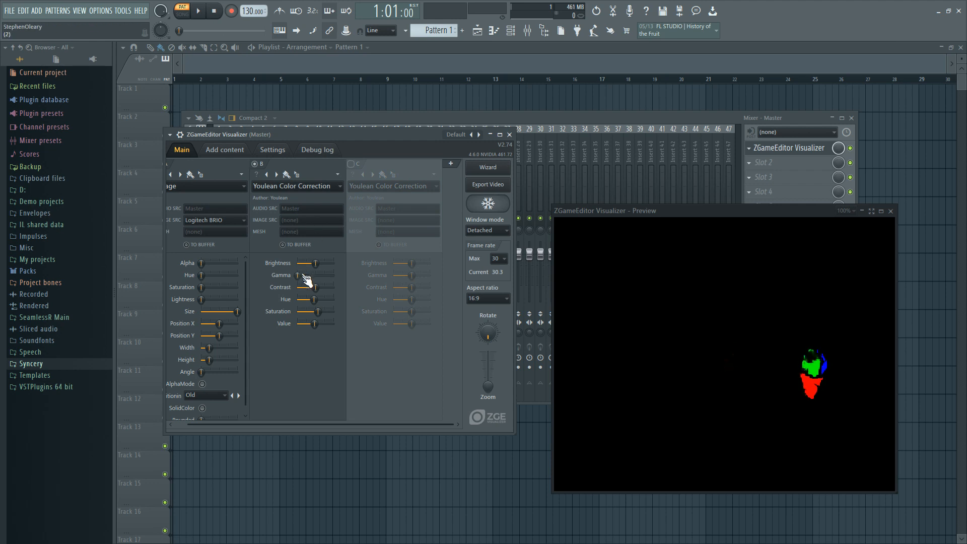
pyautogui.moveTo(314, 300); pyautogui.dragTo(316, 299)
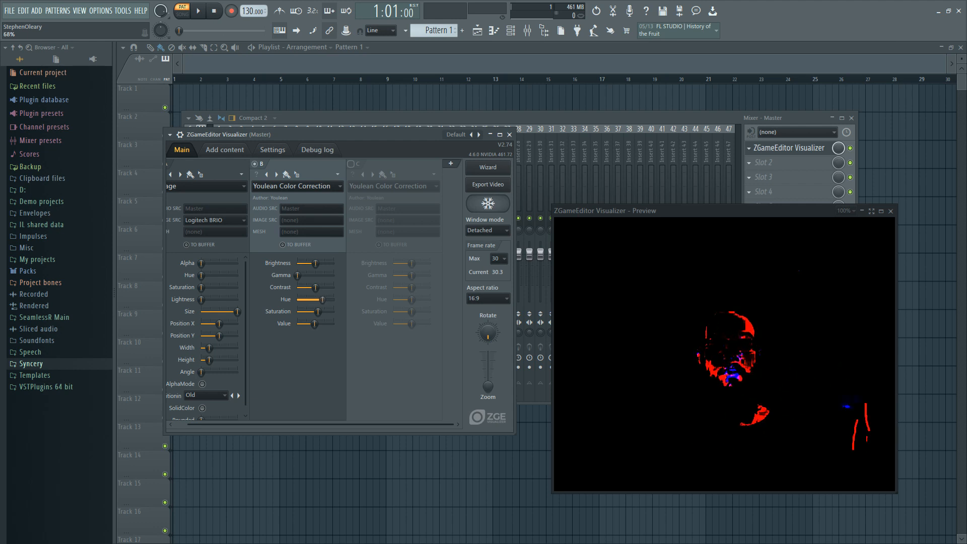
pyautogui.moveTo(323, 299)
pyautogui.mouseDown()
pyautogui.moveTo(310, 299)
pyautogui.moveTo(333, 299)
pyautogui.mouseUp()
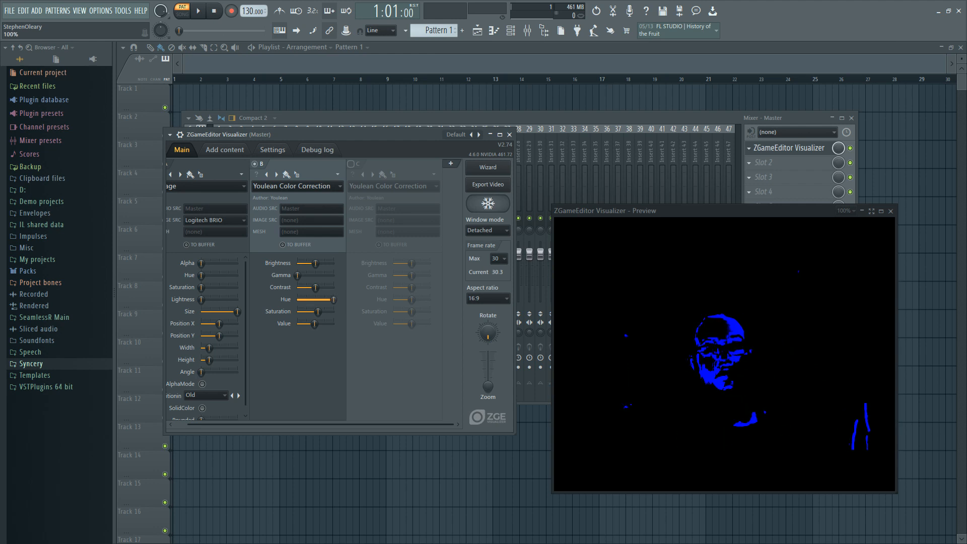
pyautogui.moveTo(333, 299); pyautogui.dragTo(316, 299)
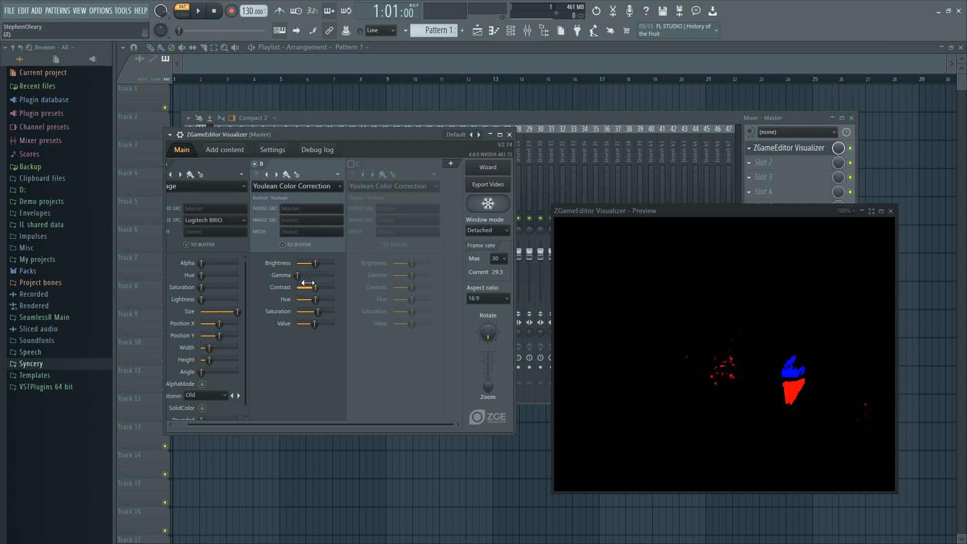
# Try layer B's hue at 100% and 75%, and bring it down to 61%
pyautogui.moveTo(320, 301); pyautogui.dragTo(332, 300)
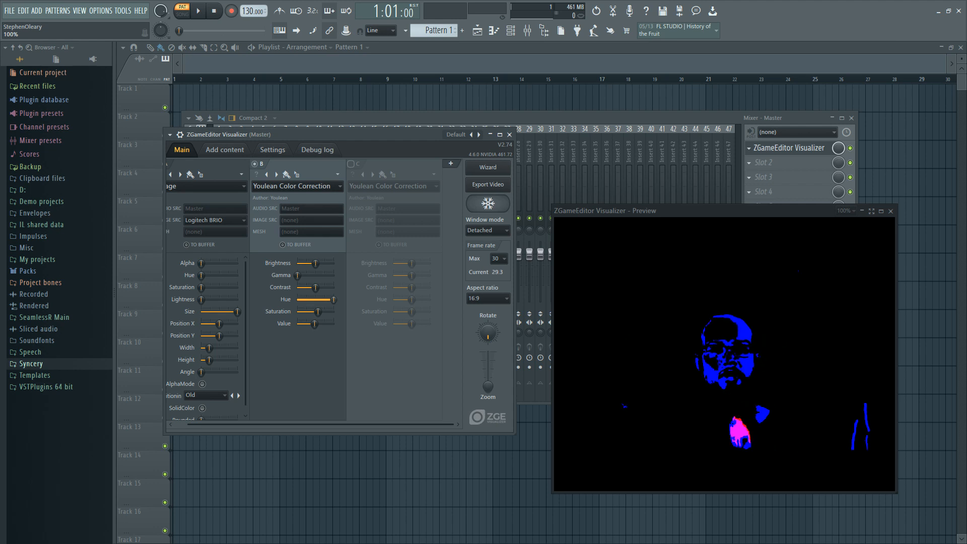
pyautogui.moveTo(334, 300); pyautogui.dragTo(328, 300)
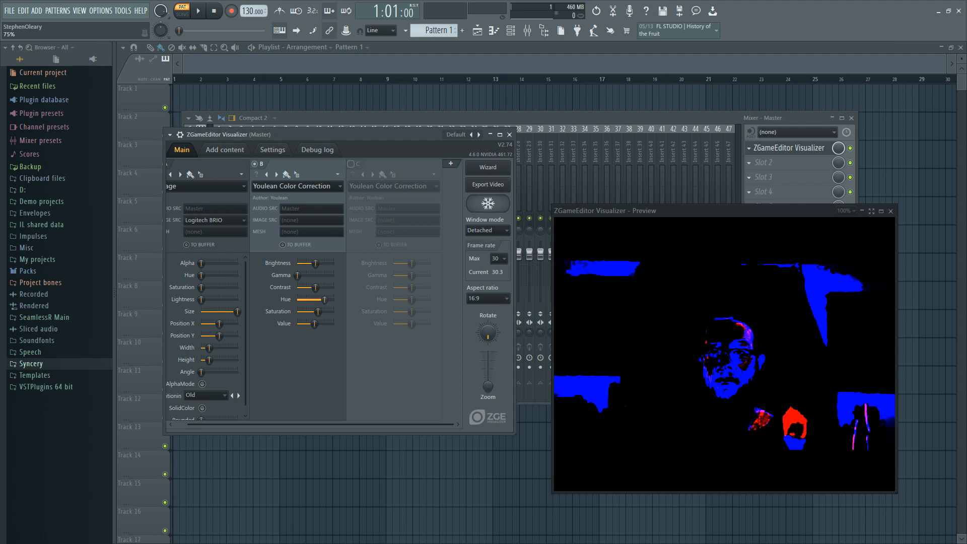
pyautogui.moveTo(328, 300); pyautogui.dragTo(320, 299)
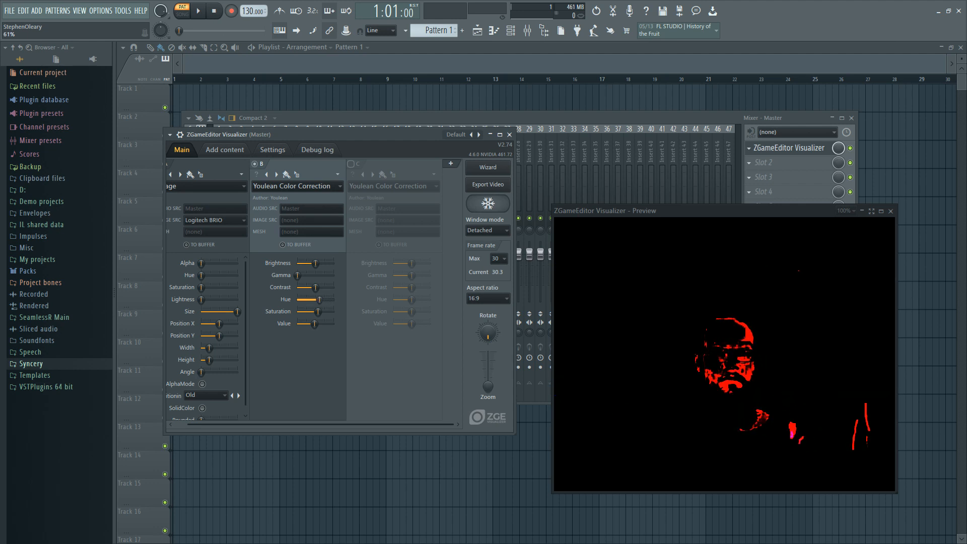
# Switch layer B off and on to compare with the uncorrected webcam image, raise its hue to 100%, and lower it to 62%
pyautogui.click(255, 164)
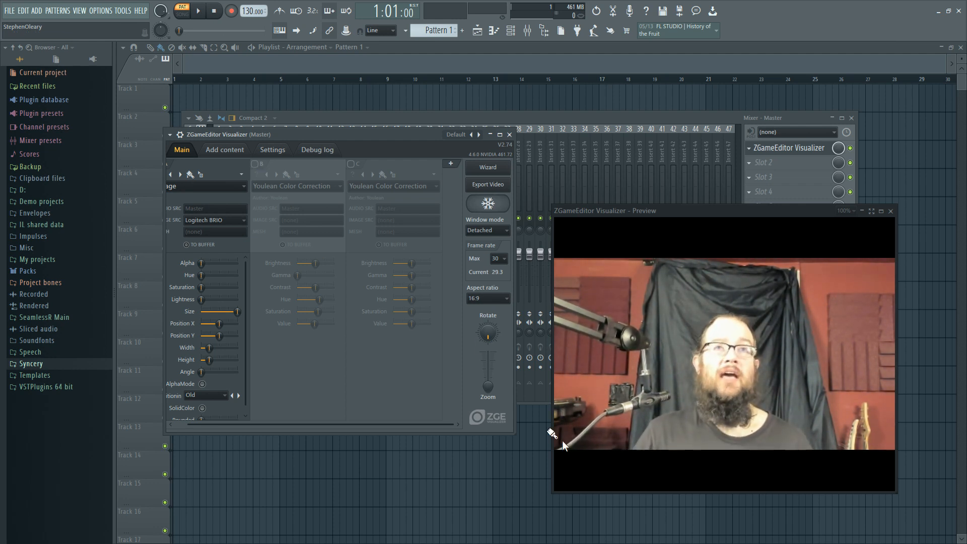
pyautogui.click(351, 164)
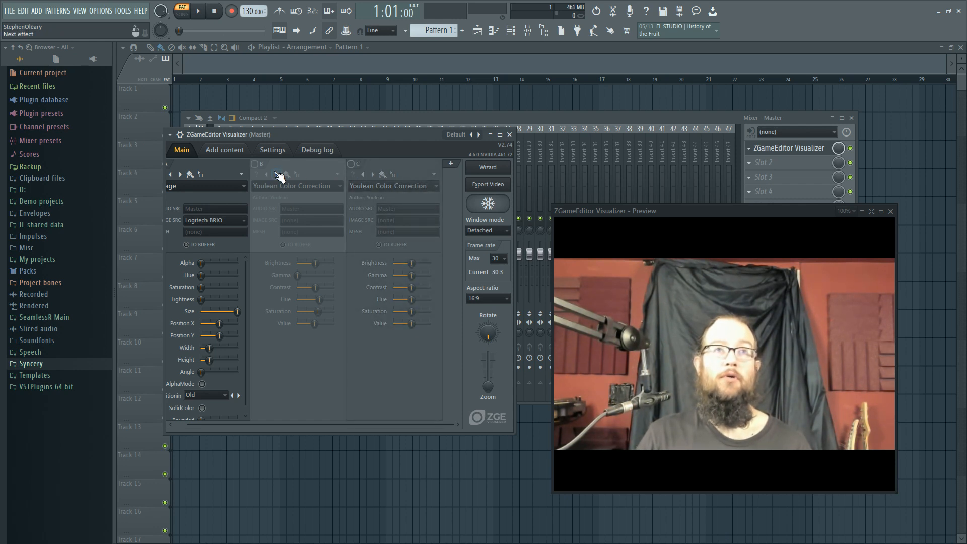
pyautogui.click(258, 166)
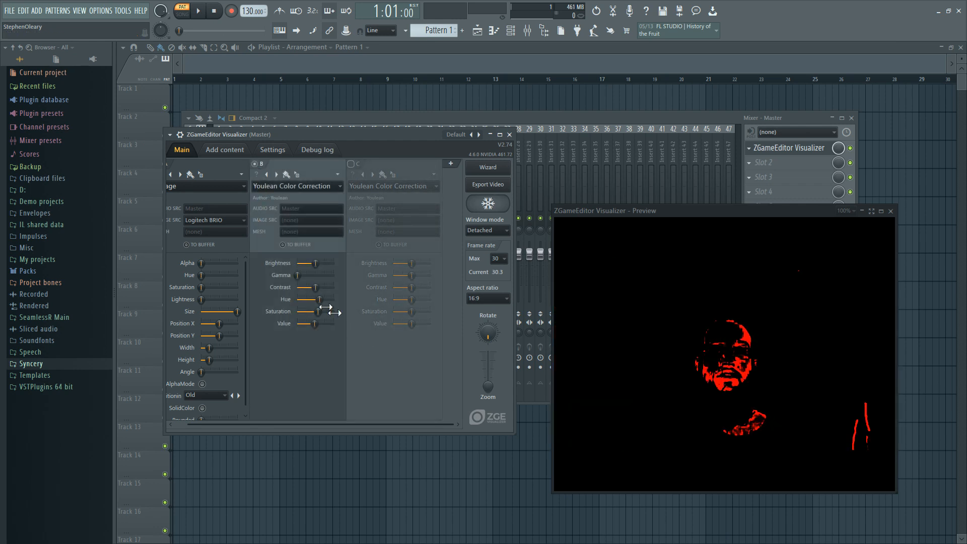
pyautogui.moveTo(313, 299); pyautogui.dragTo(332, 299)
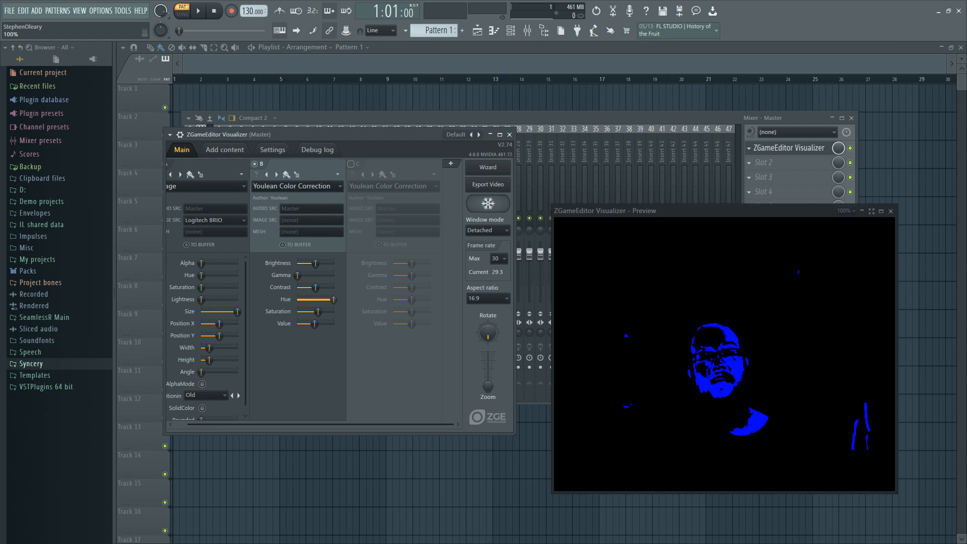
pyautogui.moveTo(334, 299); pyautogui.dragTo(330, 300)
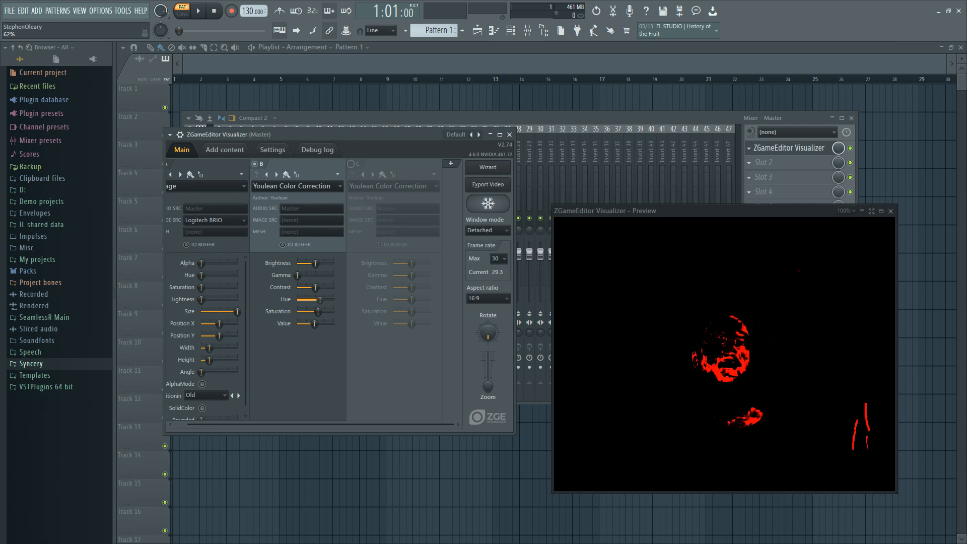
# Try raising layer B's hue to its maximum, and switch layer B off
pyautogui.moveTo(320, 300); pyautogui.dragTo(334, 300)
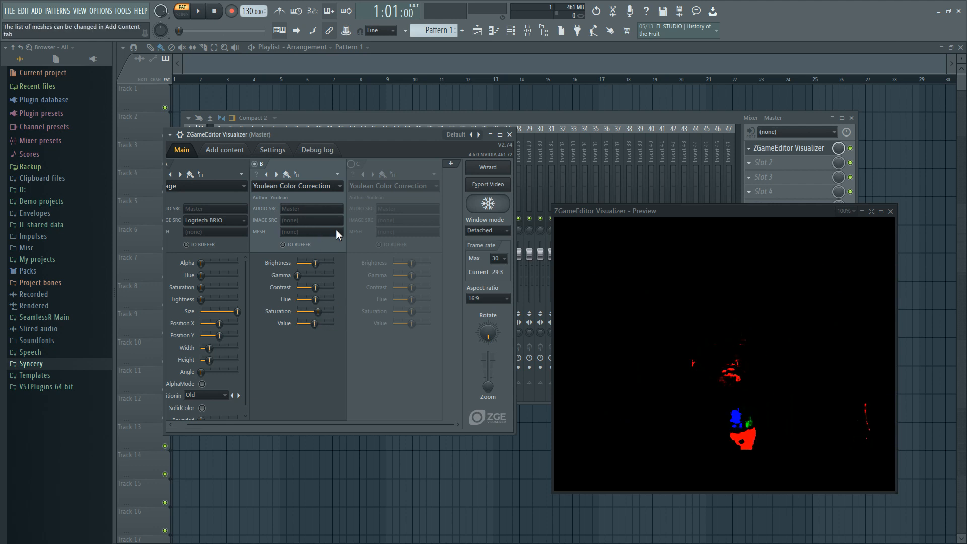
pyautogui.click(263, 165)
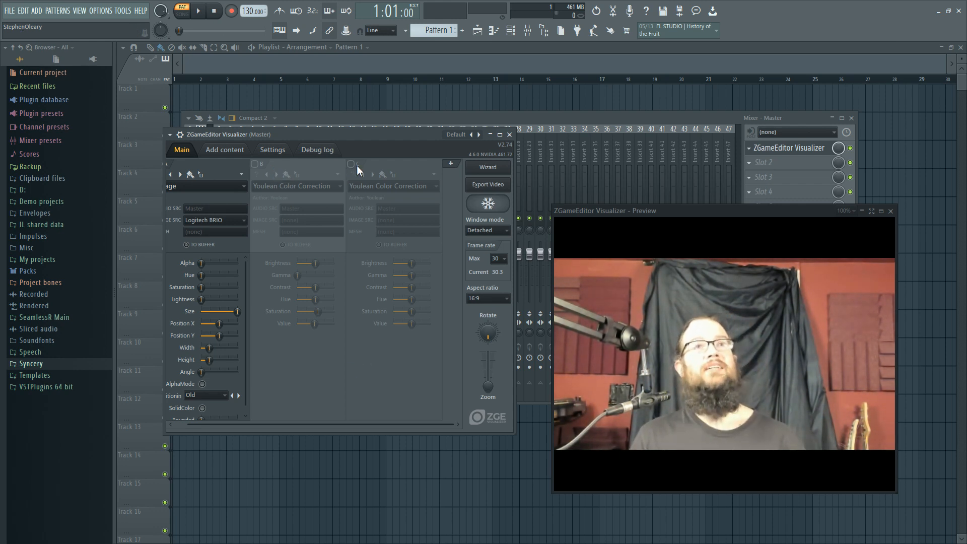
# Add a new layer D with the Lava canvas effect
pyautogui.click(450, 163)
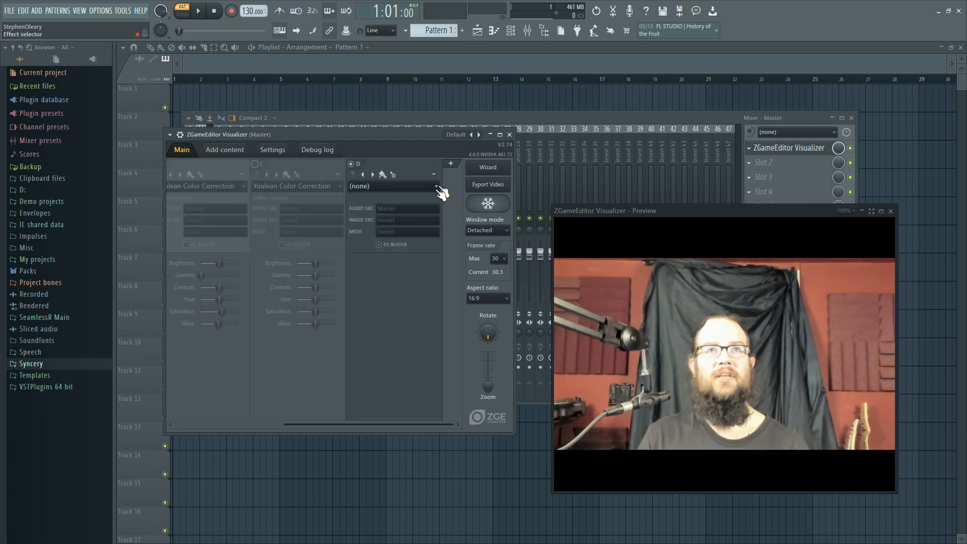
pyautogui.click(437, 187)
pyautogui.moveTo(423, 215)
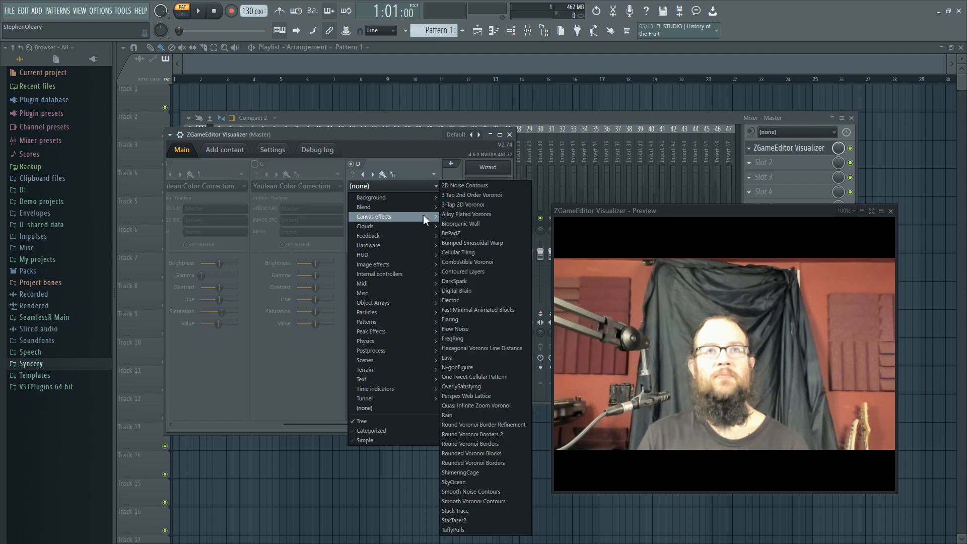
pyautogui.click(466, 360)
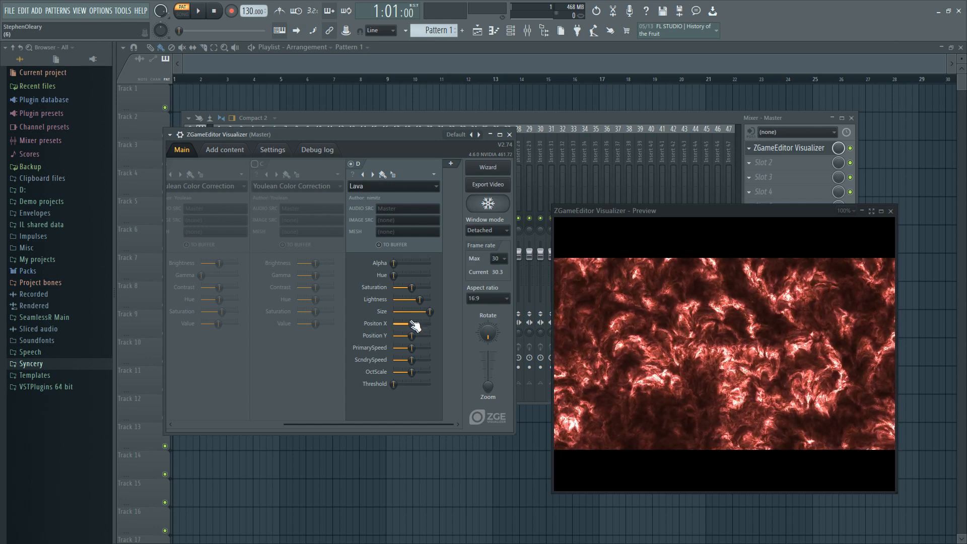
# Reduce the Lava's size, try its OctScale at 100% and 1%, and leave OctScale slightly above the minimum
pyautogui.moveTo(430, 312); pyautogui.dragTo(419, 312)
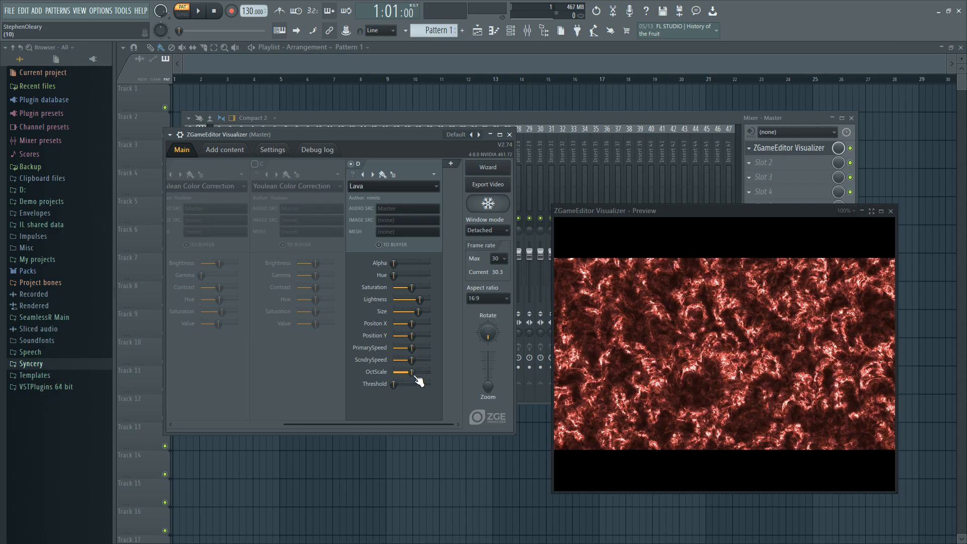
pyautogui.moveTo(413, 374)
pyautogui.mouseDown()
pyautogui.moveTo(396, 374)
pyautogui.moveTo(430, 373)
pyautogui.mouseUp()
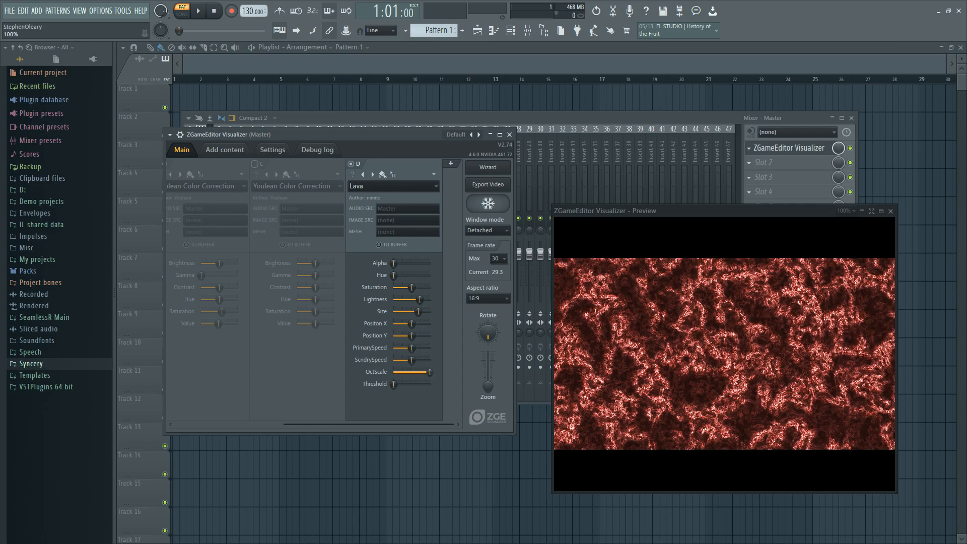
pyautogui.moveTo(430, 372); pyautogui.dragTo(394, 373)
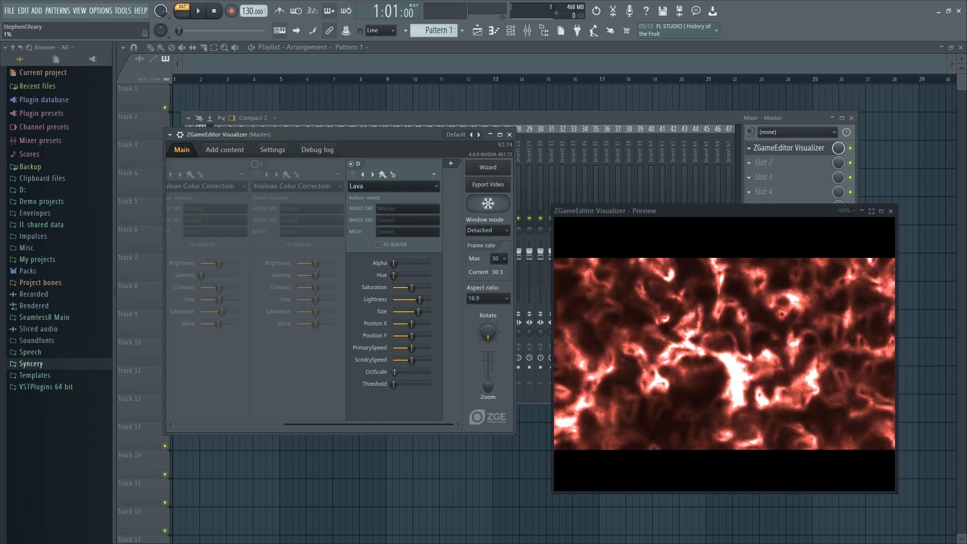
pyautogui.moveTo(394, 373); pyautogui.dragTo(396, 372)
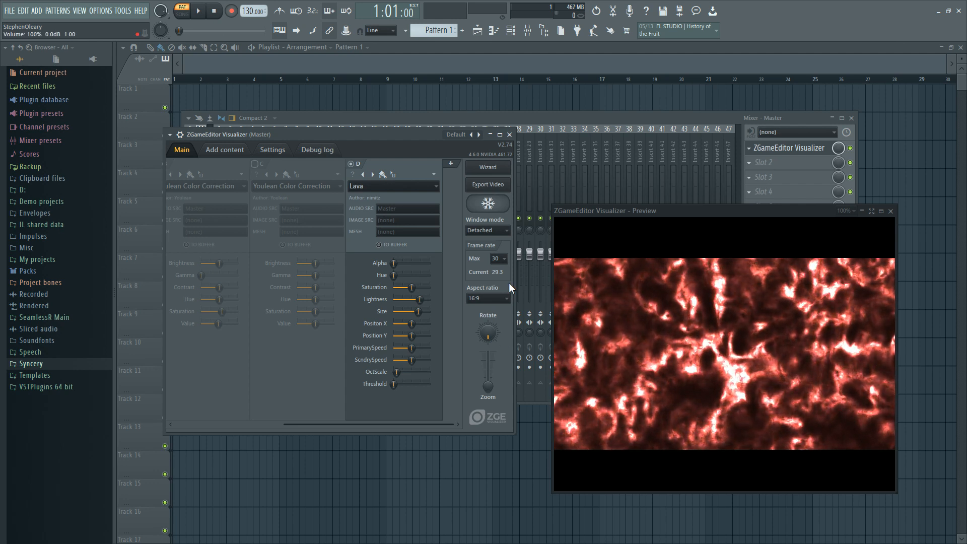
# Add a new layer E with the VideoAlphaKey blend effect
pyautogui.click(451, 163)
pyautogui.click(430, 187)
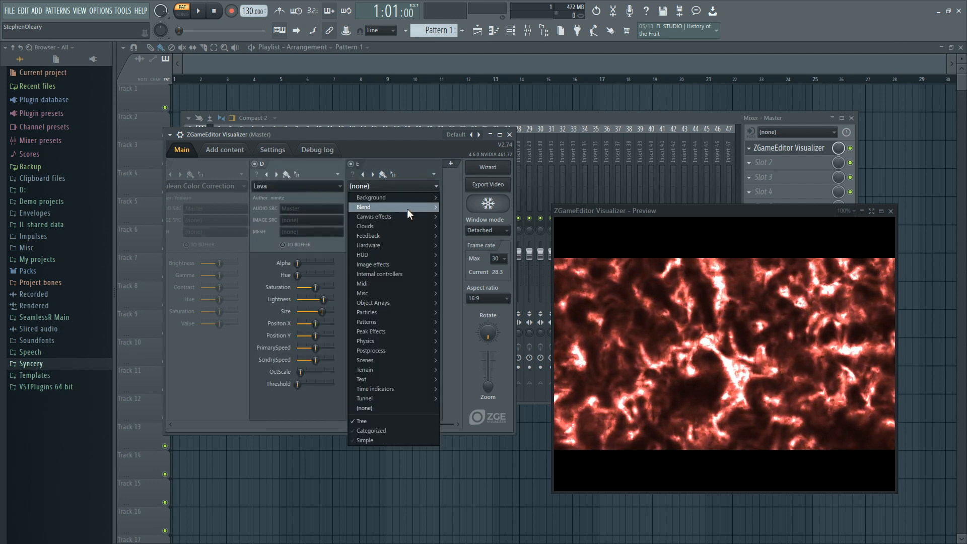
pyautogui.moveTo(407, 208)
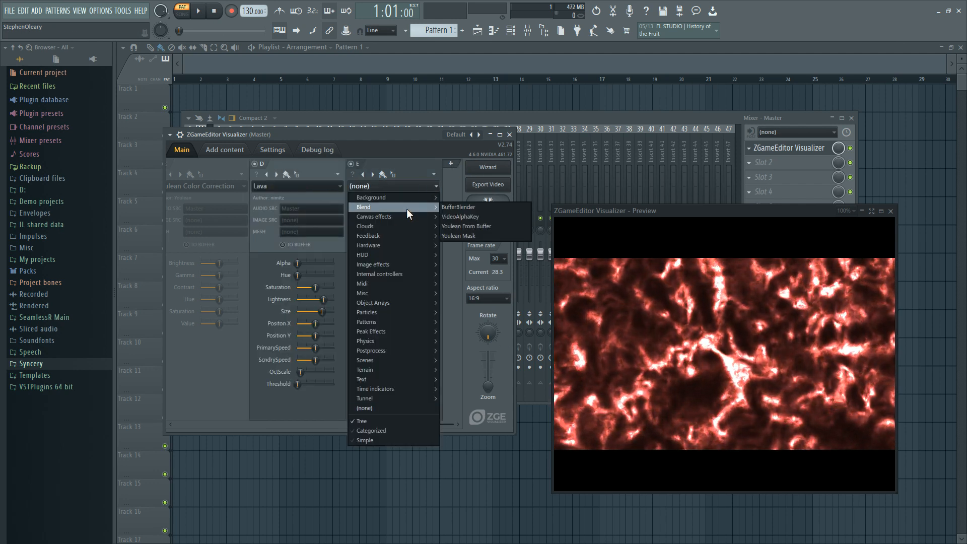
pyautogui.click(497, 220)
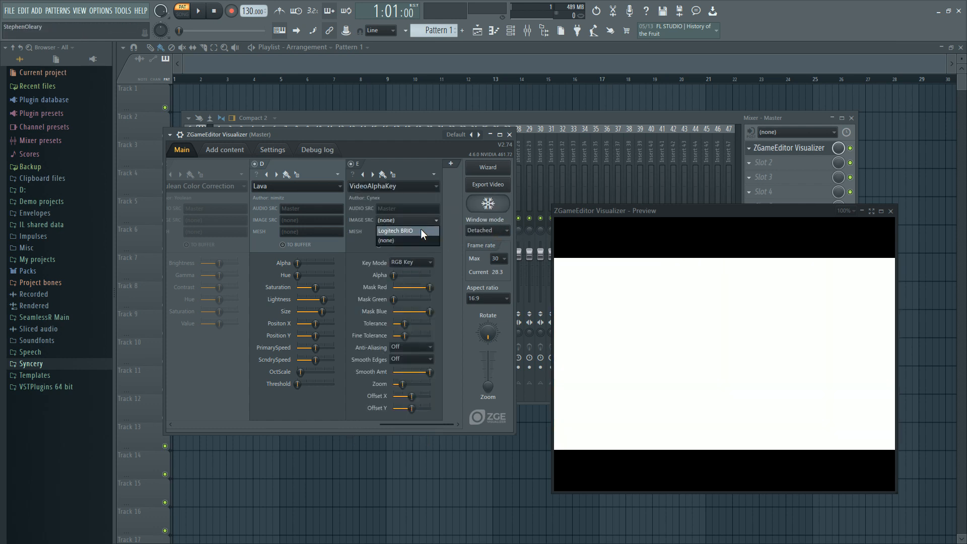
# Enable layer B again and send its output to a buffer
pyautogui.moveTo(418, 424); pyautogui.dragTo(247, 424)
pyautogui.click(235, 165)
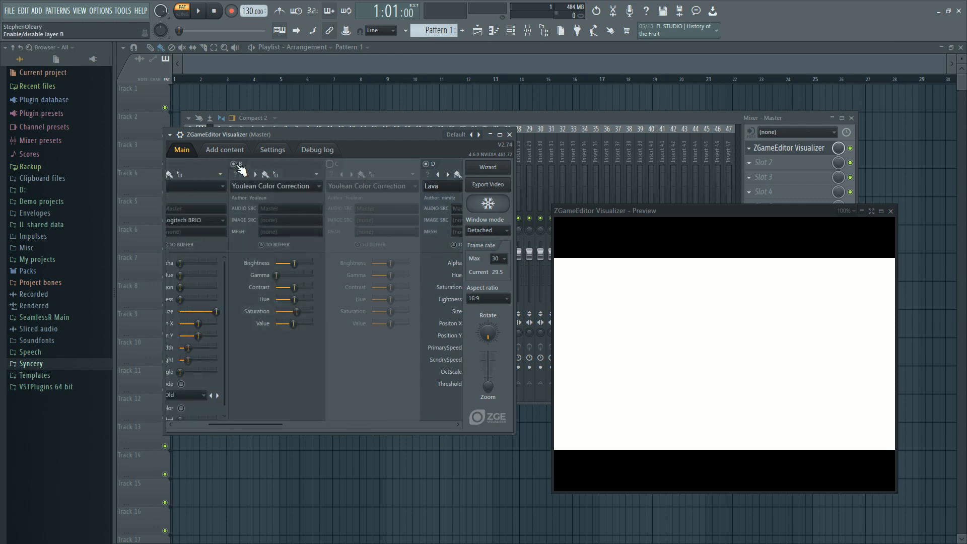
pyautogui.click(262, 245)
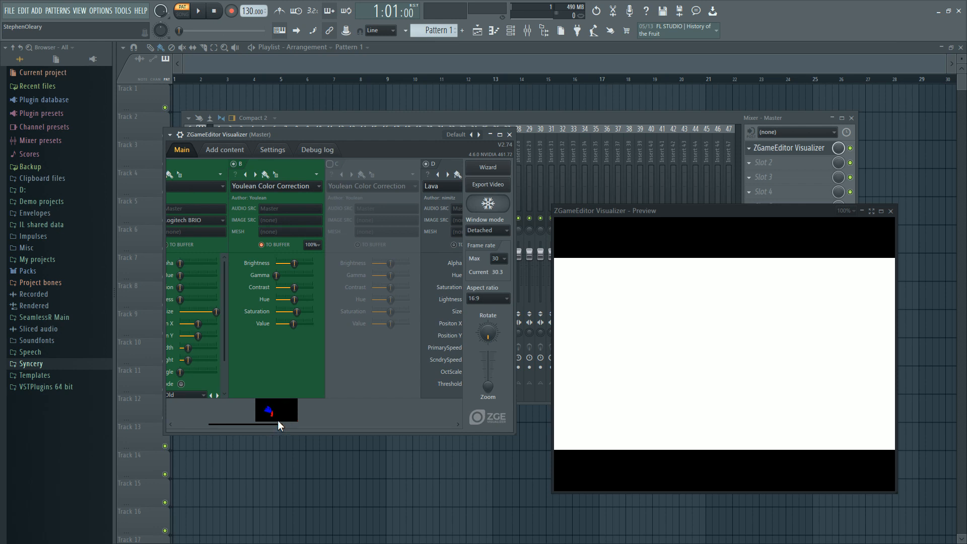
# Set VideoAlphaKey's image source on layer E to Output from layer B and lower Mask Blue to 0%
pyautogui.moveTo(279, 424); pyautogui.dragTo(436, 425)
pyautogui.click(441, 220)
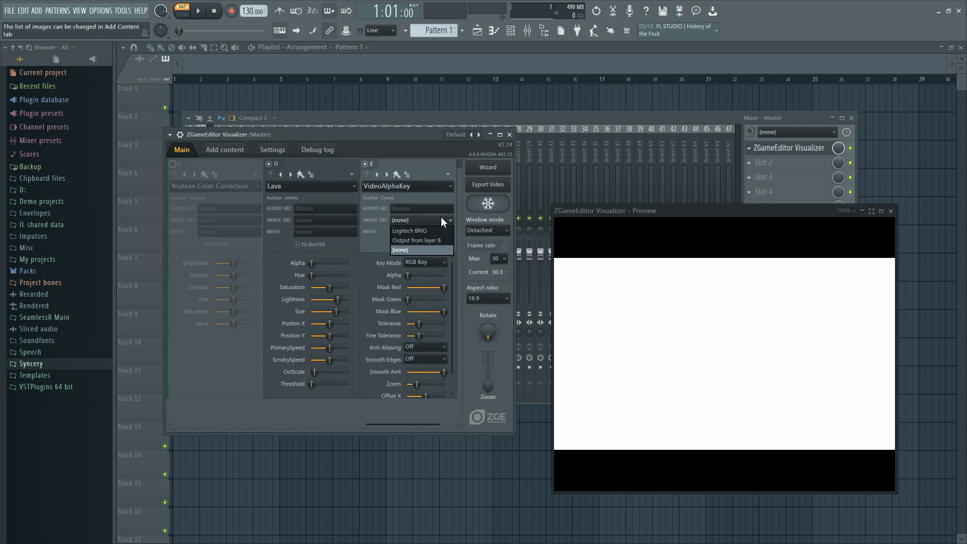
pyautogui.click(439, 241)
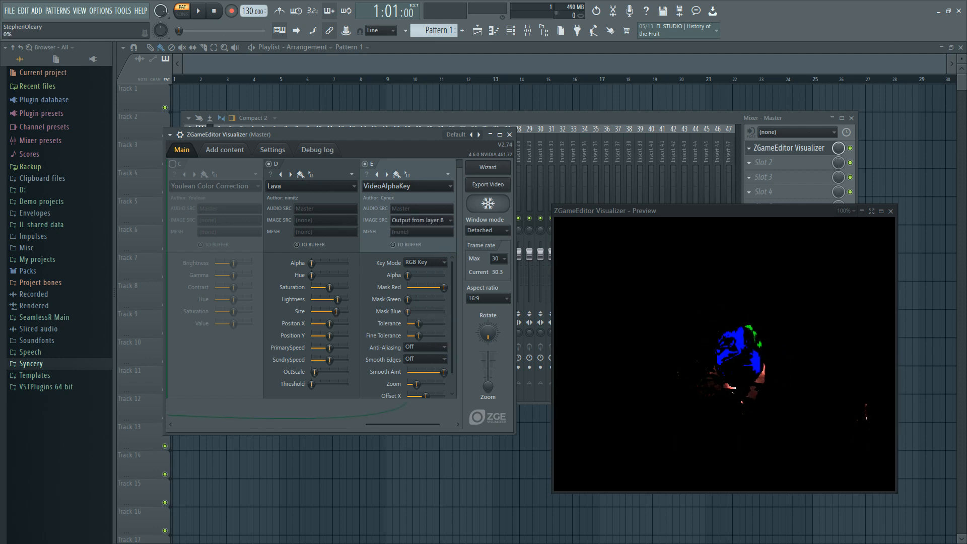
pyautogui.moveTo(444, 312); pyautogui.dragTo(408, 313)
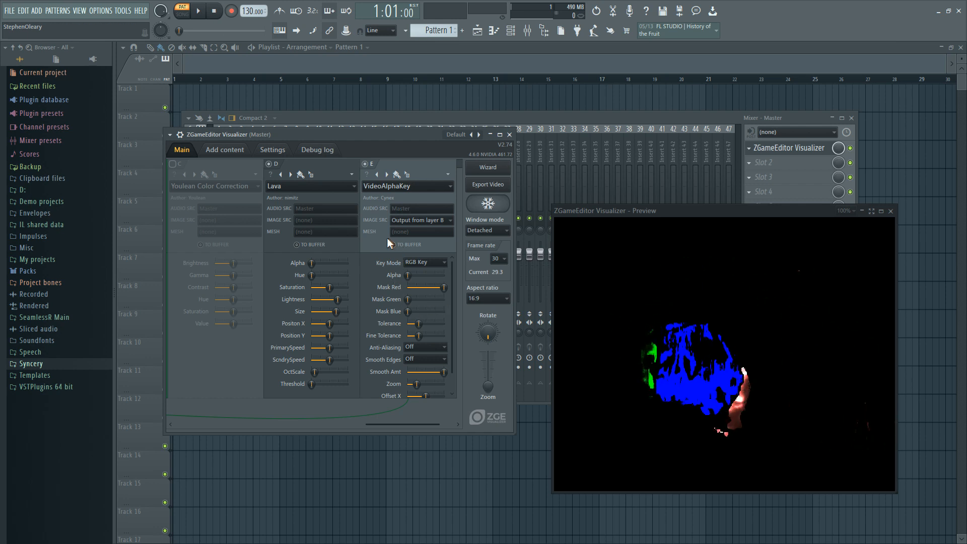
# Send the Lava layer D to a buffer and replace layer E's effect with BufferBlender
pyautogui.click(450, 175)
pyautogui.click(390, 197)
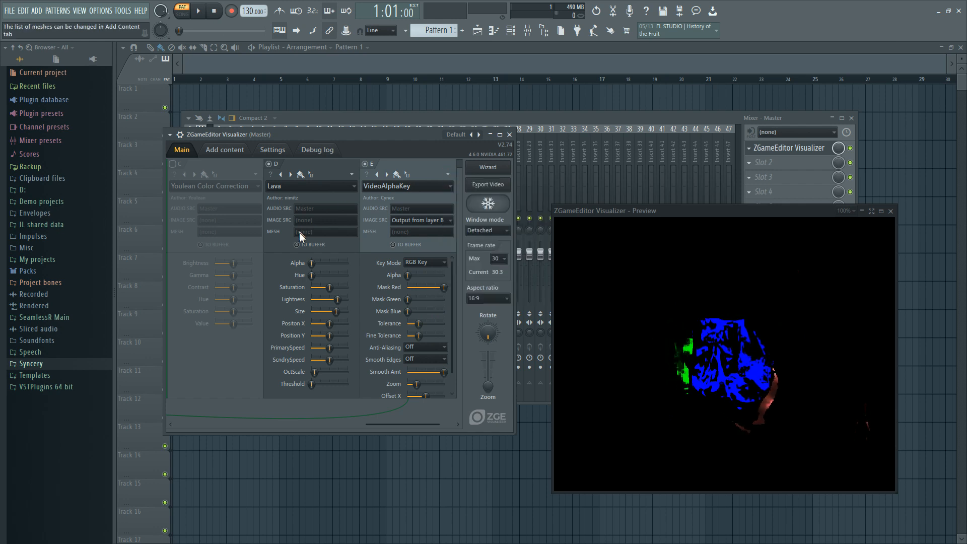
pyautogui.click(439, 187)
pyautogui.moveTo(431, 212)
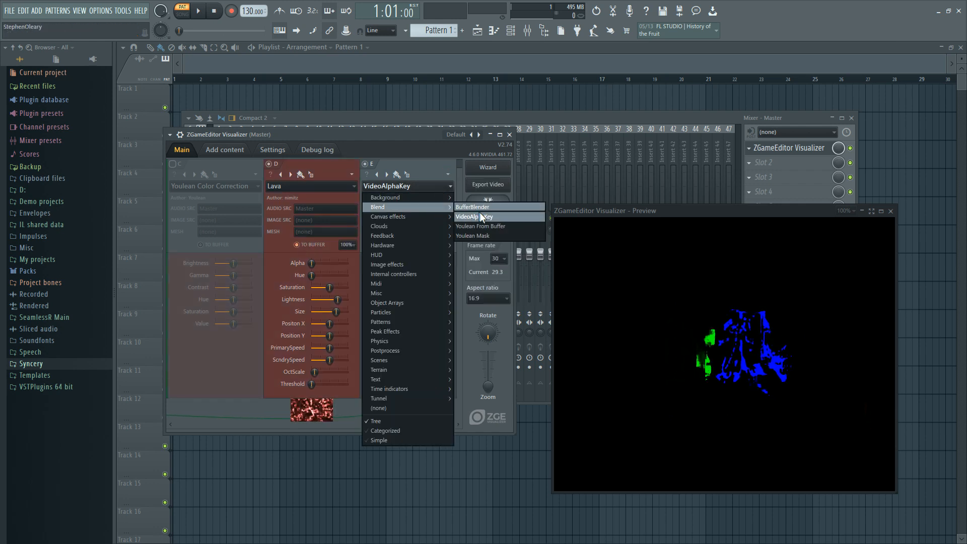
pyautogui.click(480, 212)
# Keep Output from layer B as BufferBlender's image source, with Full displacement from Buffer 2 at 100%
pyautogui.click(408, 220)
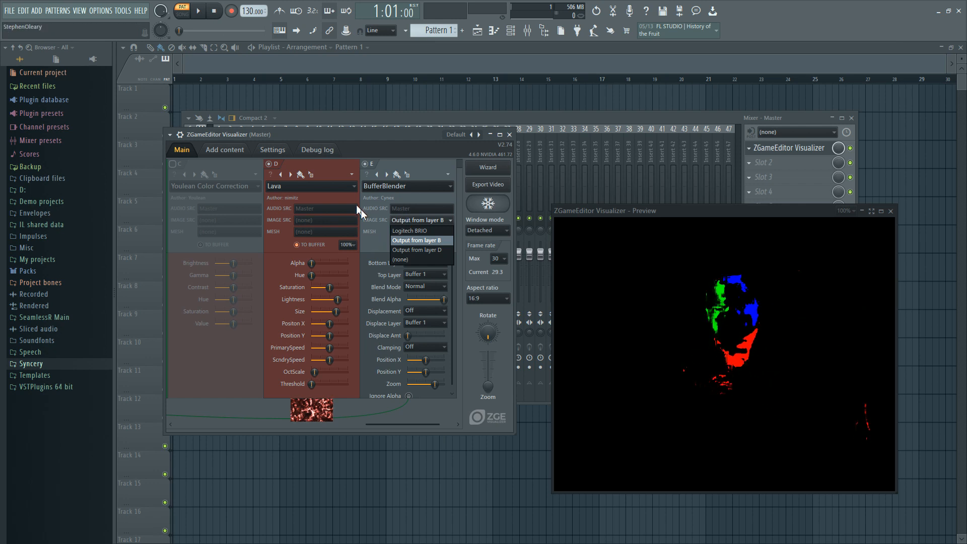
pyautogui.click(419, 240)
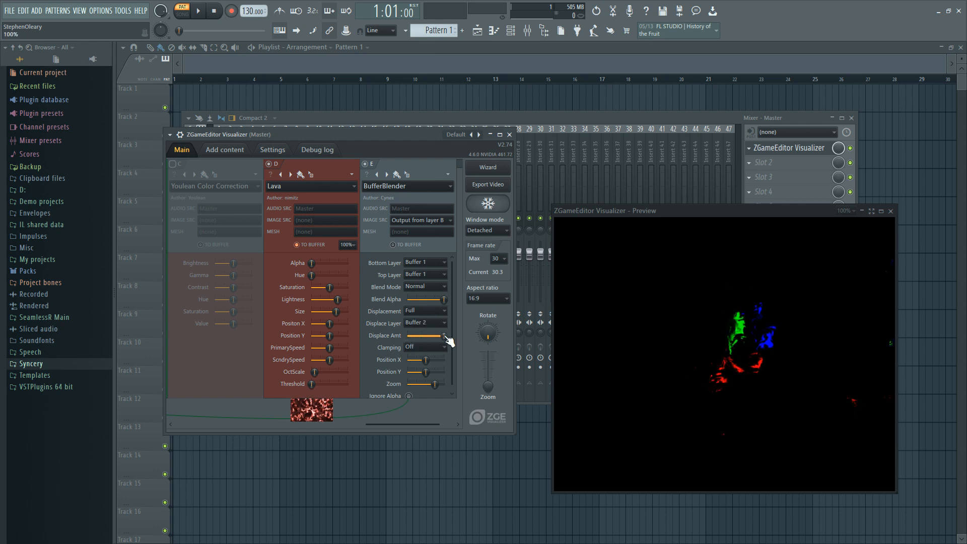
# Raise the Lava's PrimarySpeed to 100% and reduce its size to roughly a quarter
pyautogui.moveTo(334, 347); pyautogui.dragTo(348, 348)
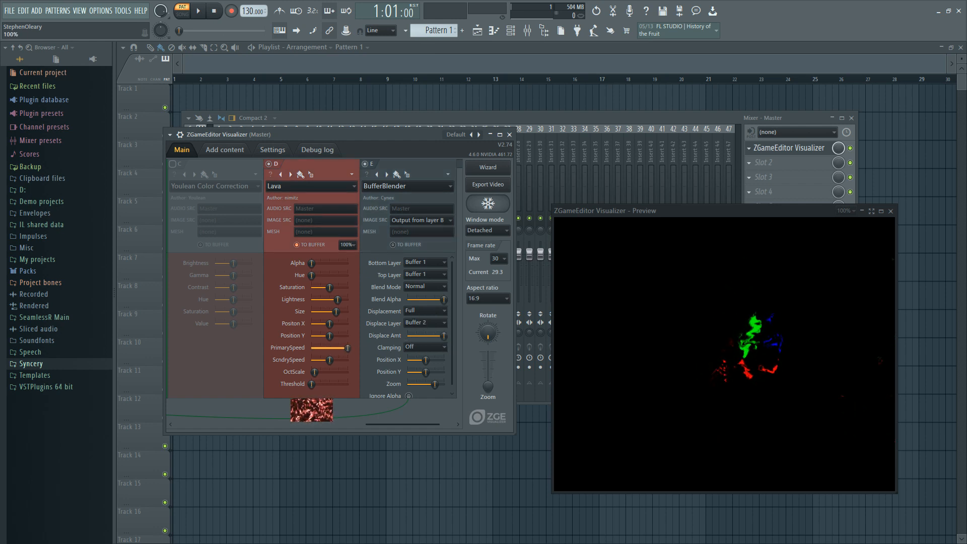
pyautogui.moveTo(336, 312); pyautogui.dragTo(330, 311)
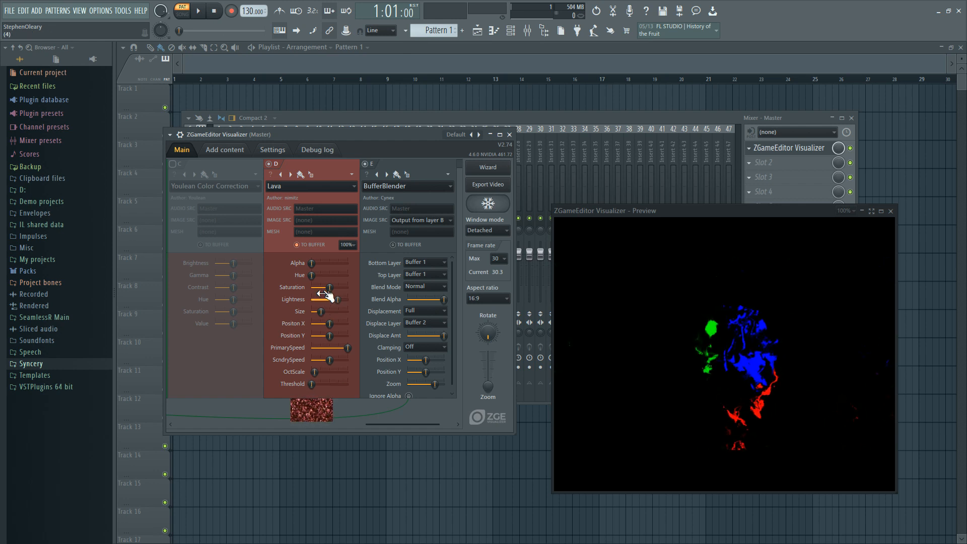
pyautogui.moveTo(330, 287)
pyautogui.mouseDown()
pyautogui.moveTo(311, 287)
pyautogui.moveTo(330, 287)
pyautogui.mouseUp()
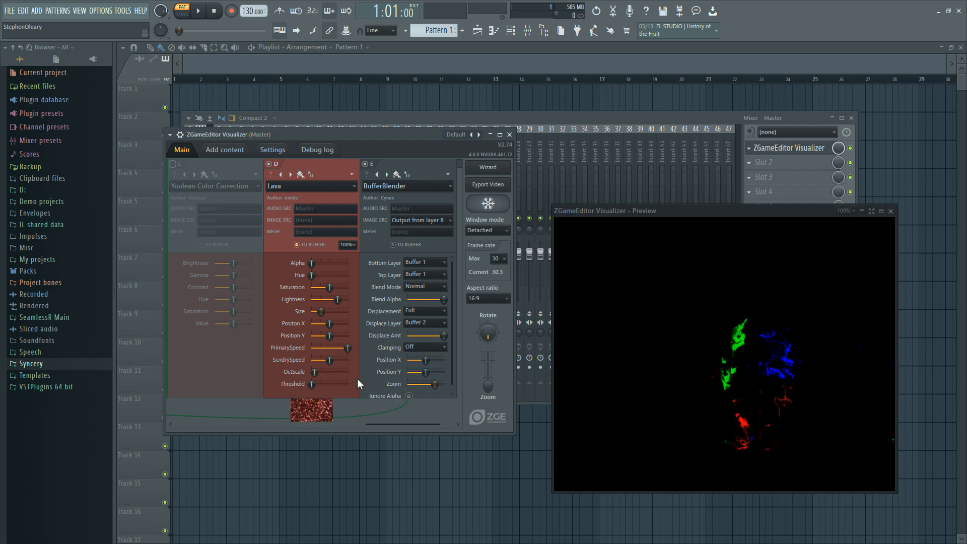
# Set BufferBlender's Top Layer to Buffer 2 and its Displace Layer to Buffer 1
pyautogui.scroll(-1, 433, 273)
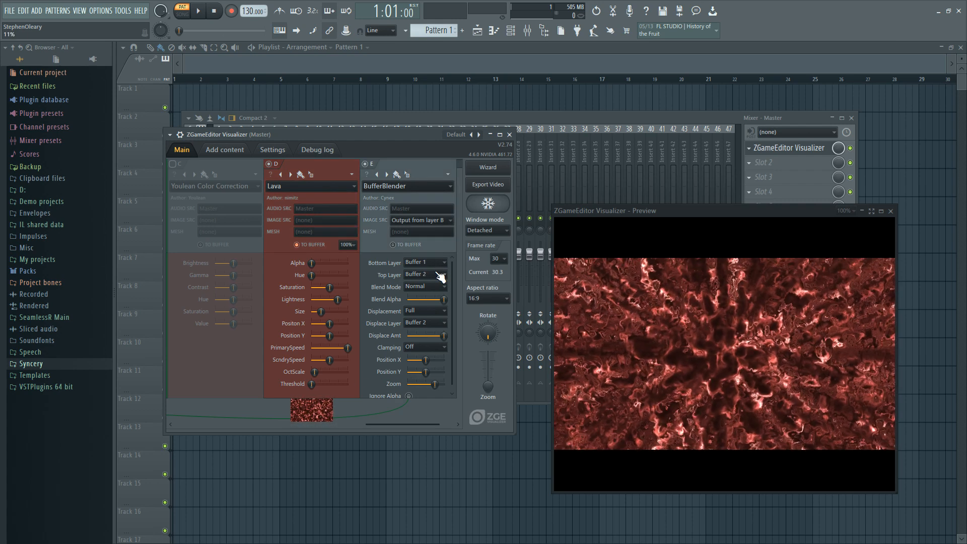
pyautogui.scroll(1, 443, 322)
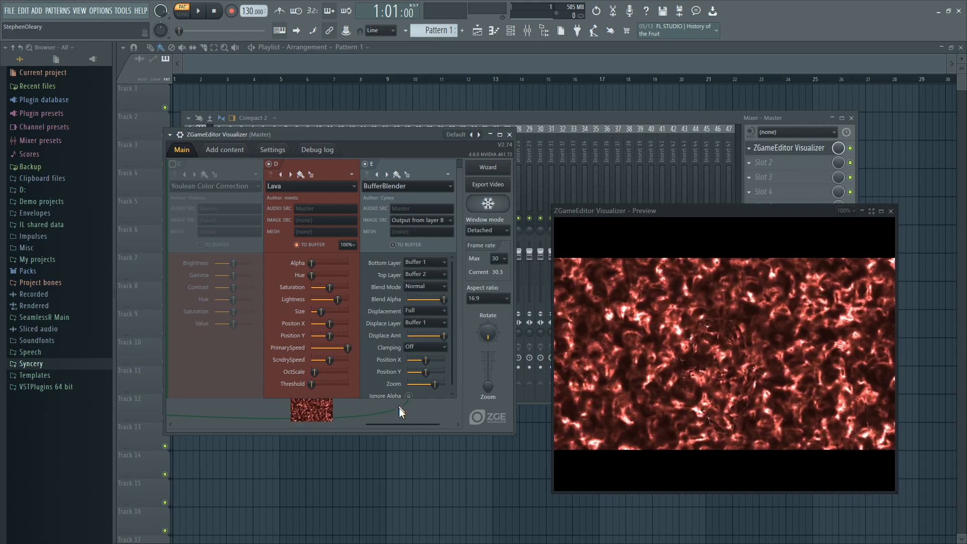
# Add a new layer F with the VideoAlphaKey effect, using Output from layer B as its image source
pyautogui.moveTo(408, 424); pyautogui.dragTo(426, 424)
pyautogui.click(450, 163)
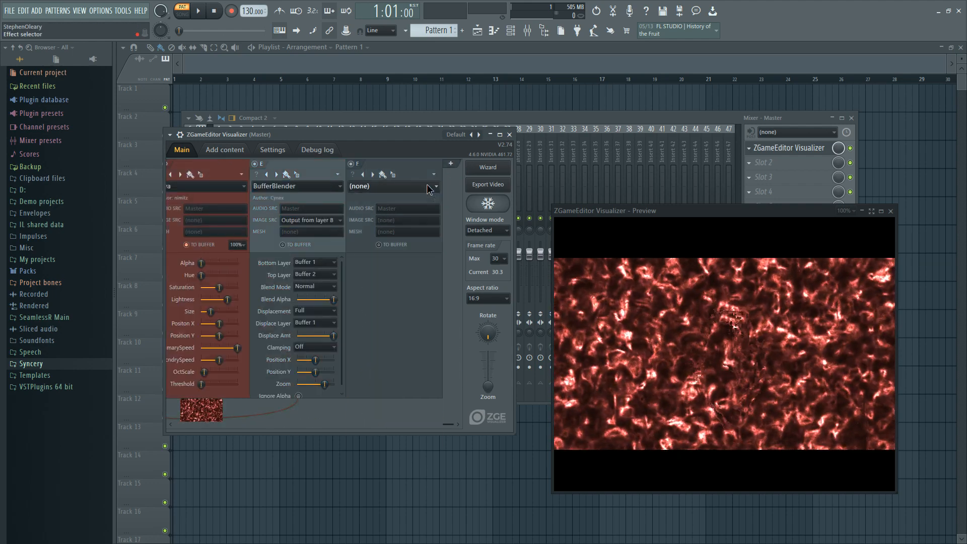
pyautogui.click(427, 186)
pyautogui.moveTo(413, 207)
pyautogui.click(487, 217)
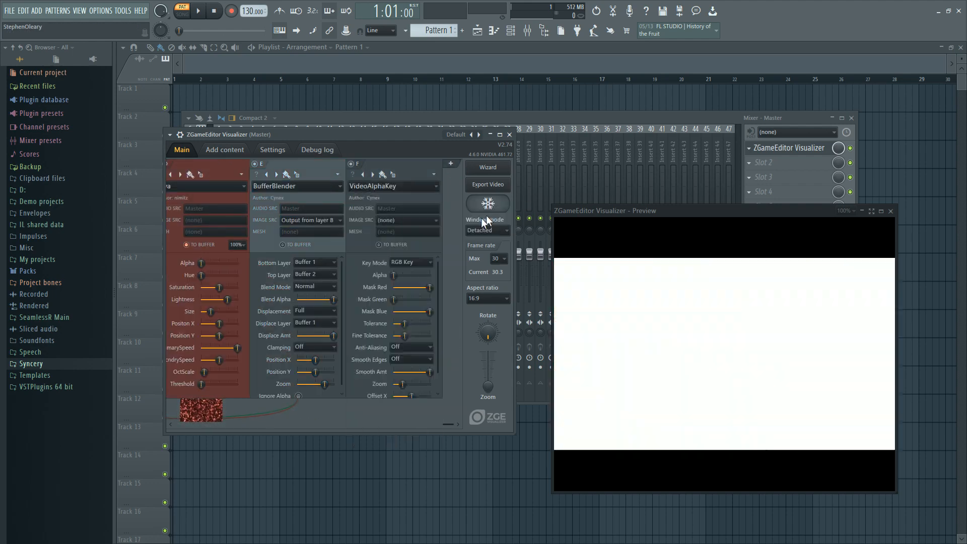
pyautogui.click(423, 220)
pyautogui.click(425, 240)
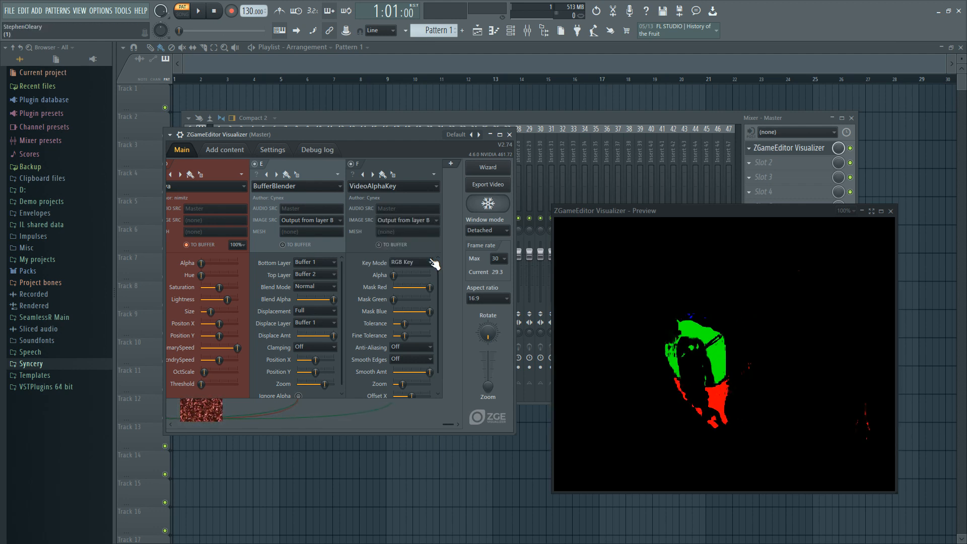
# Set layer F to Chroma Key with Mask Green about 80% and Mask Blue at zero, and try shifting the Lava's Position X
pyautogui.scroll(-1, 430, 262)
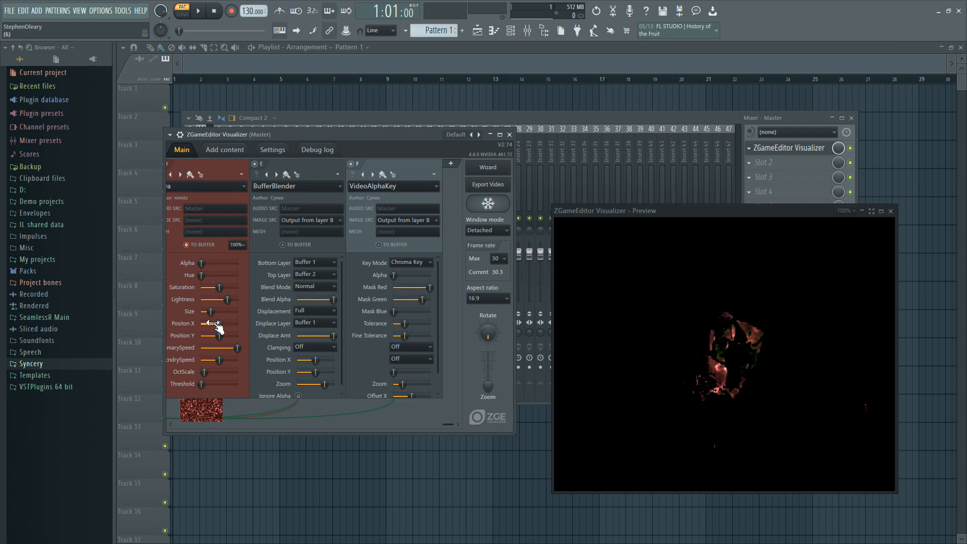
pyautogui.moveTo(218, 324); pyautogui.dragTo(236, 330)
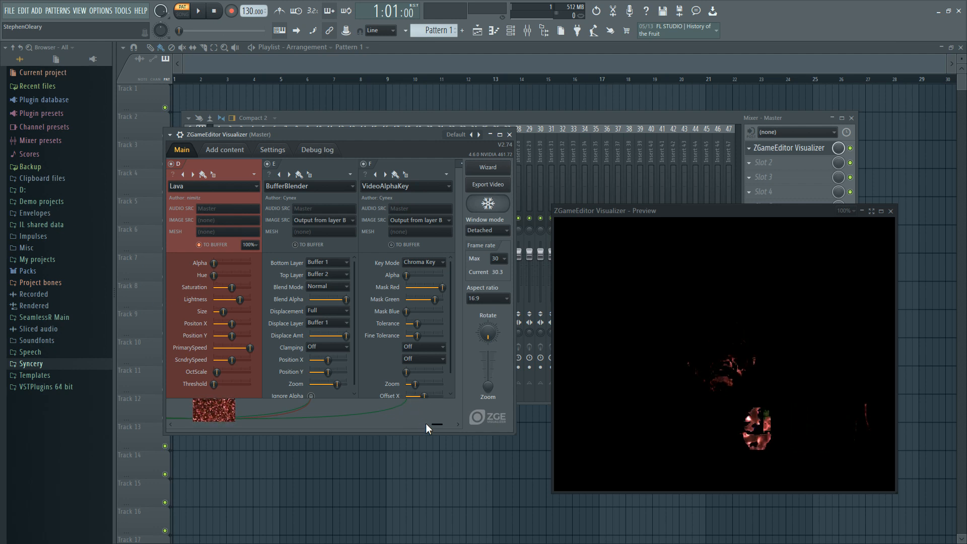
# Raise the hue of layer B's color correction to about 70%
pyautogui.moveTo(437, 426); pyautogui.dragTo(186, 423)
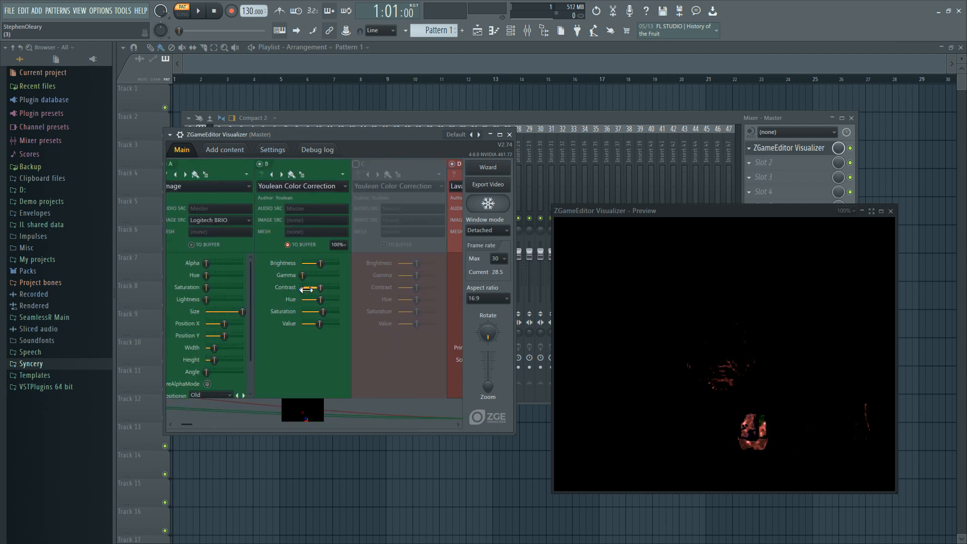
pyautogui.moveTo(321, 299); pyautogui.dragTo(329, 299)
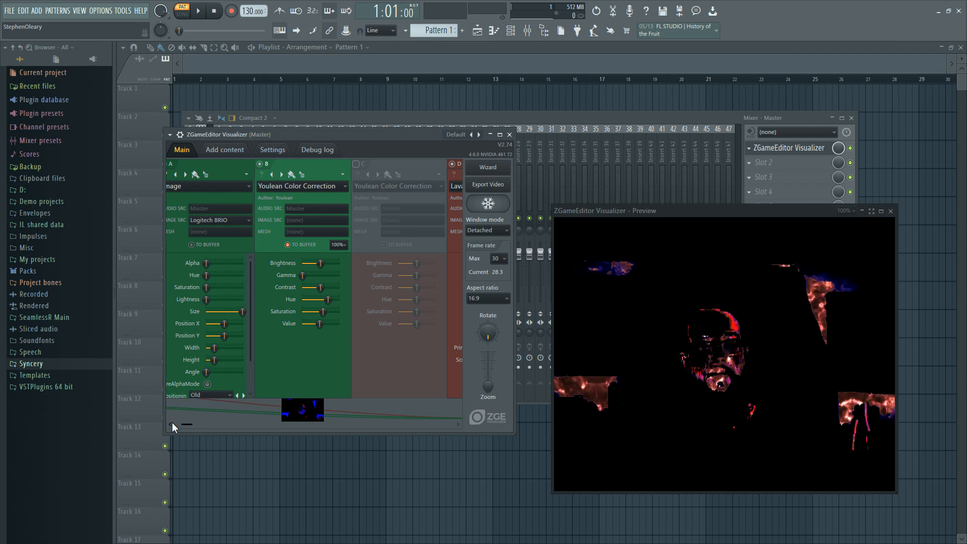
# Add a new layer G with the Youlean Pixelate effect and set its Resolution to about 61%
pyautogui.moveTo(173, 426); pyautogui.dragTo(437, 422)
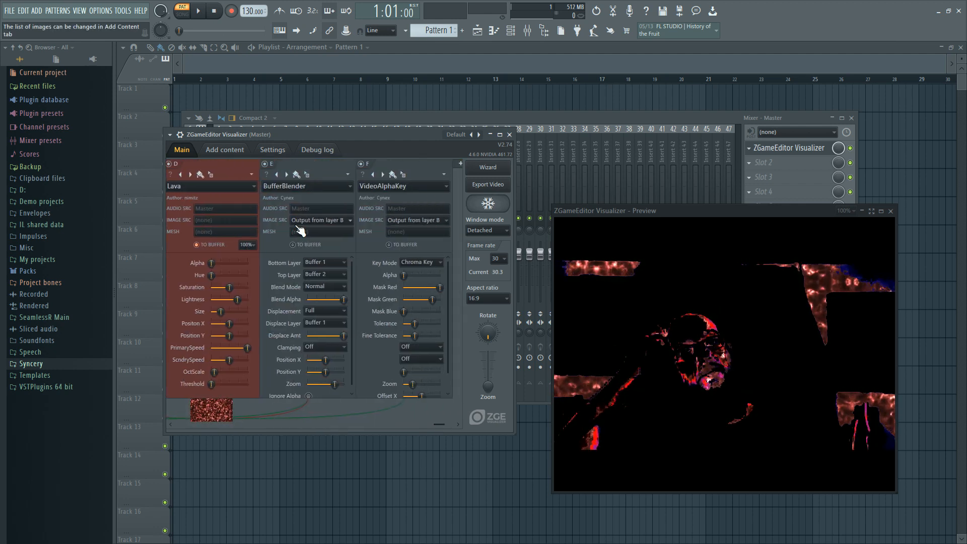
pyautogui.click(462, 167)
pyautogui.click(435, 186)
pyautogui.moveTo(429, 214)
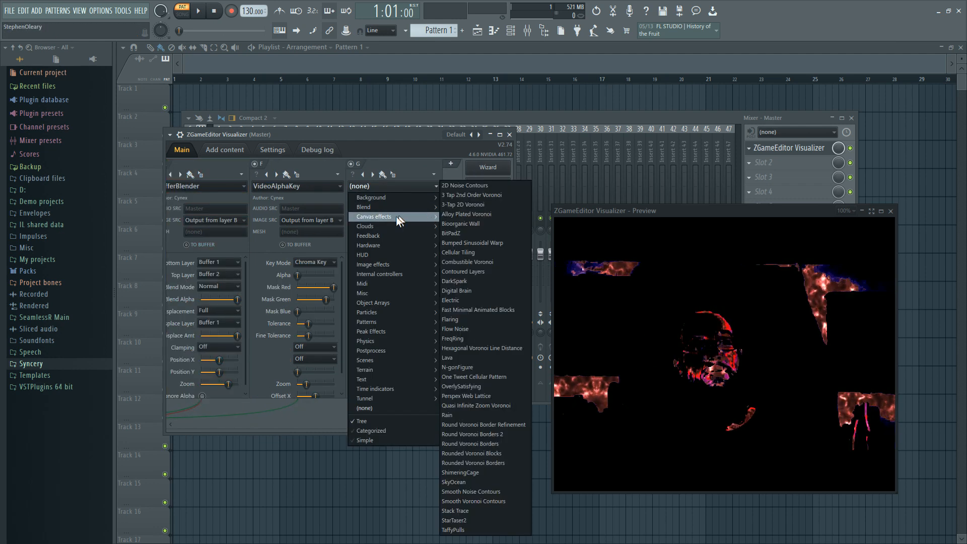
pyautogui.moveTo(400, 222)
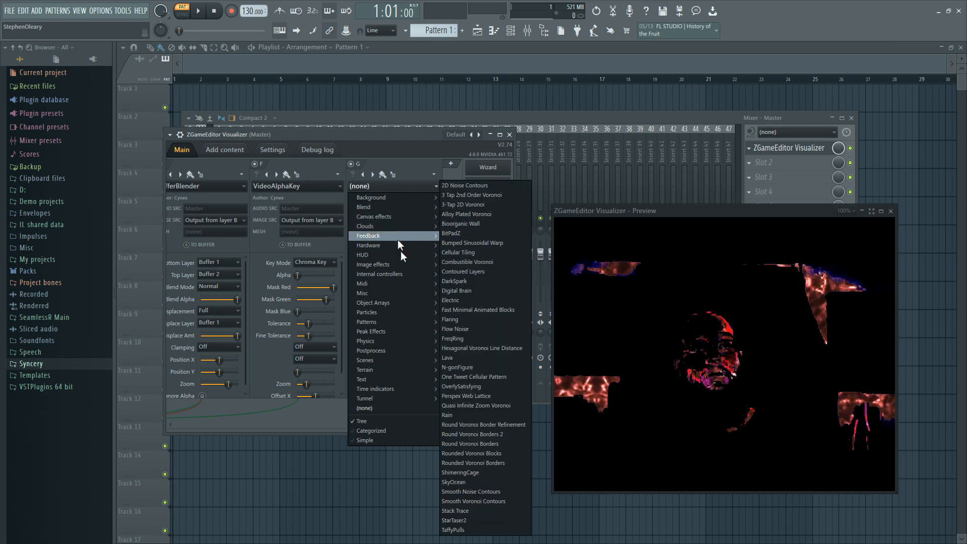
pyautogui.moveTo(422, 323)
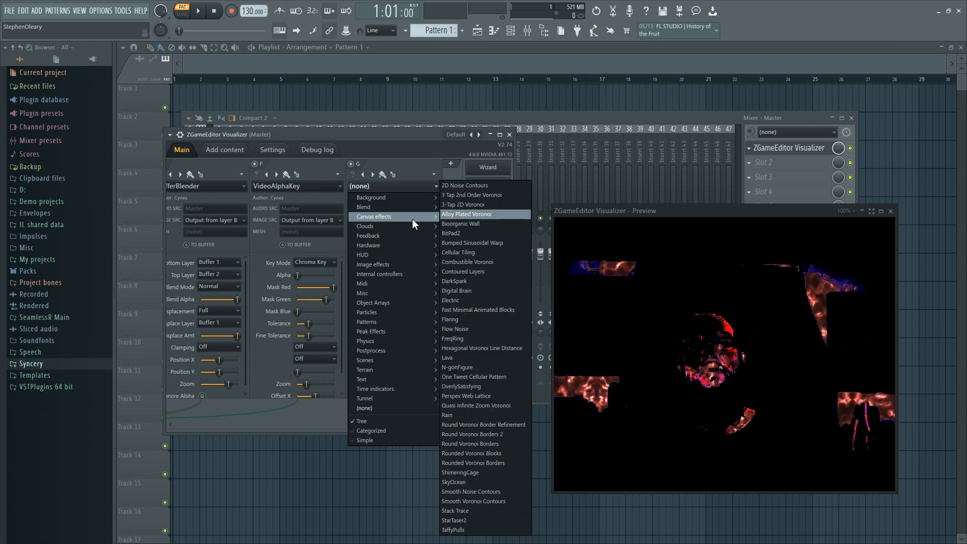
pyautogui.moveTo(404, 276)
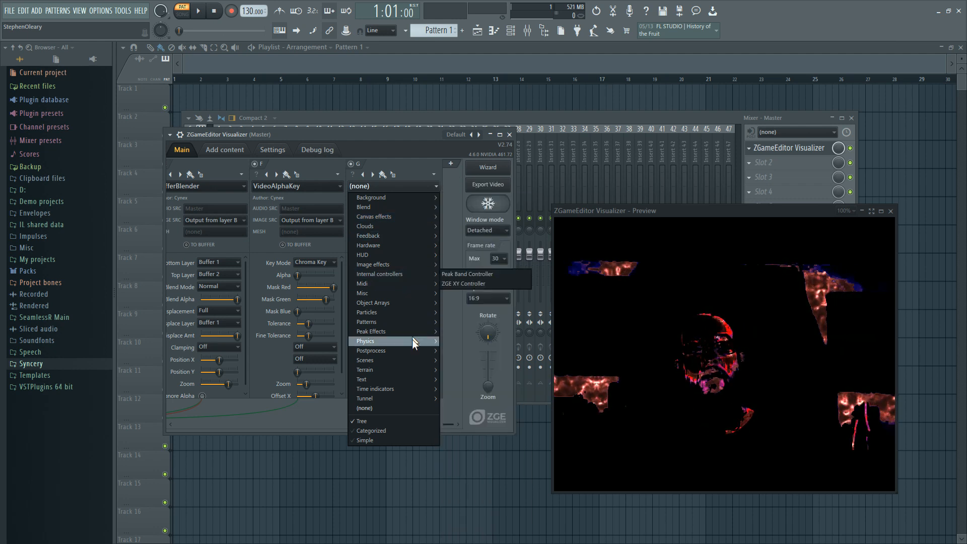
pyautogui.moveTo(414, 354)
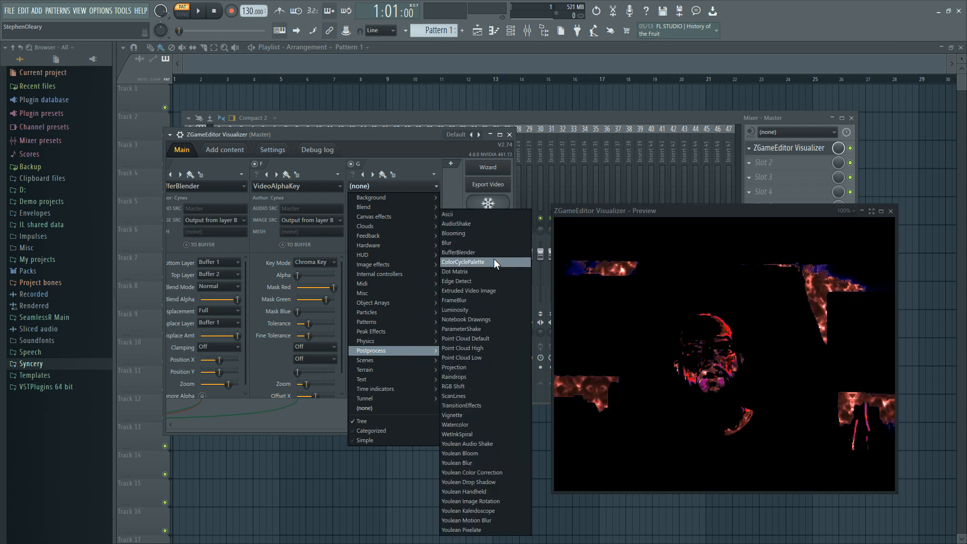
pyautogui.click(482, 530)
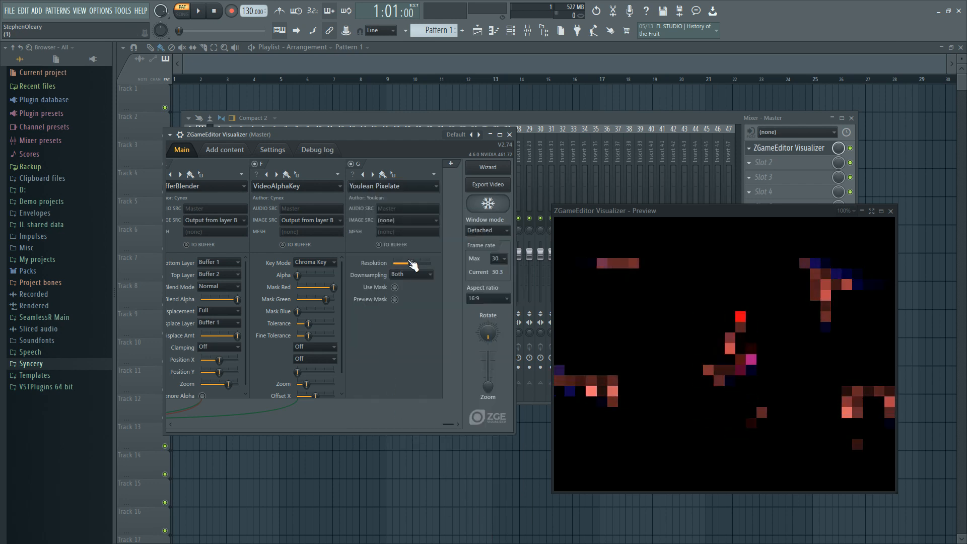
pyautogui.moveTo(412, 263)
pyautogui.mouseDown()
pyautogui.moveTo(423, 263)
pyautogui.moveTo(402, 263)
pyautogui.moveTo(416, 263)
pyautogui.mouseUp()
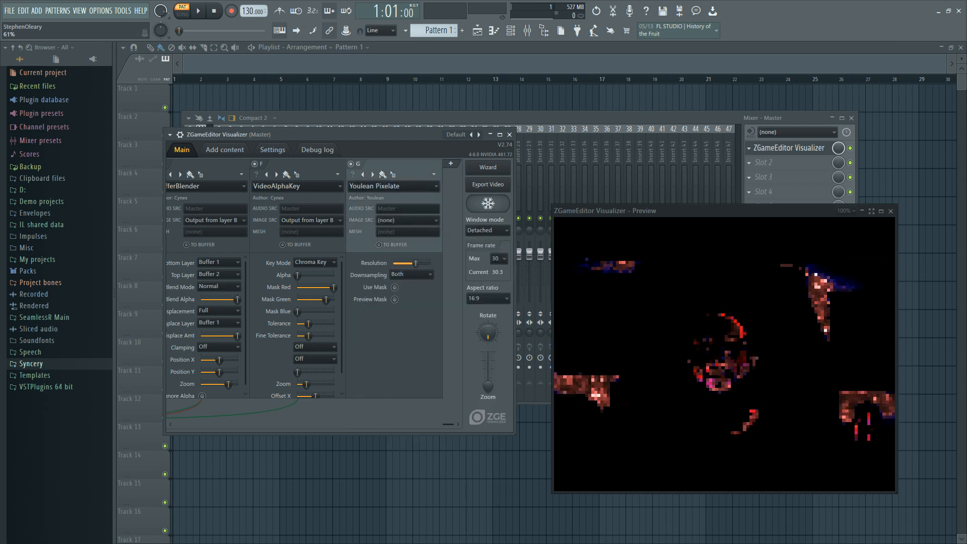
# Use Logitech BRIO as Youlean Pixelate's image source, enable Use Mask and set Resolution to about 33%
pyautogui.click(421, 221)
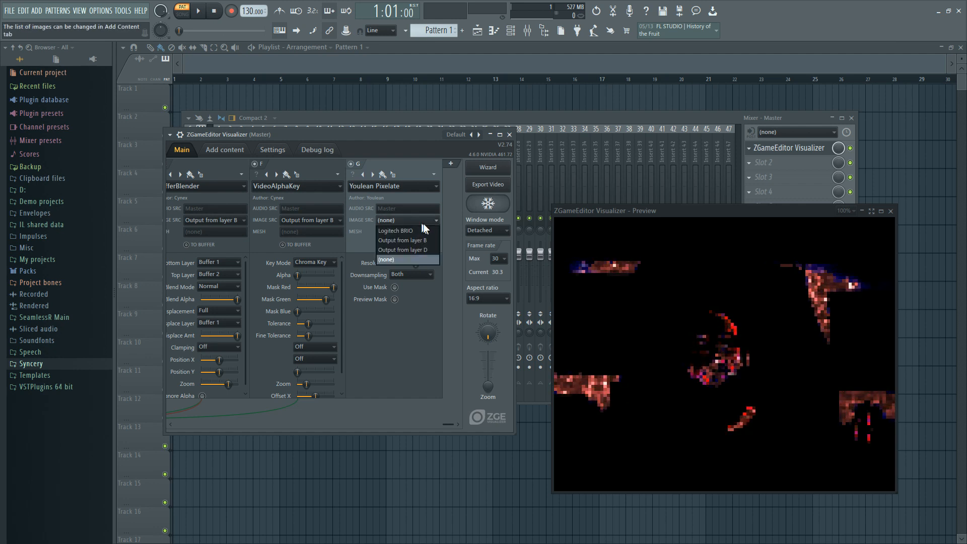
pyautogui.click(425, 232)
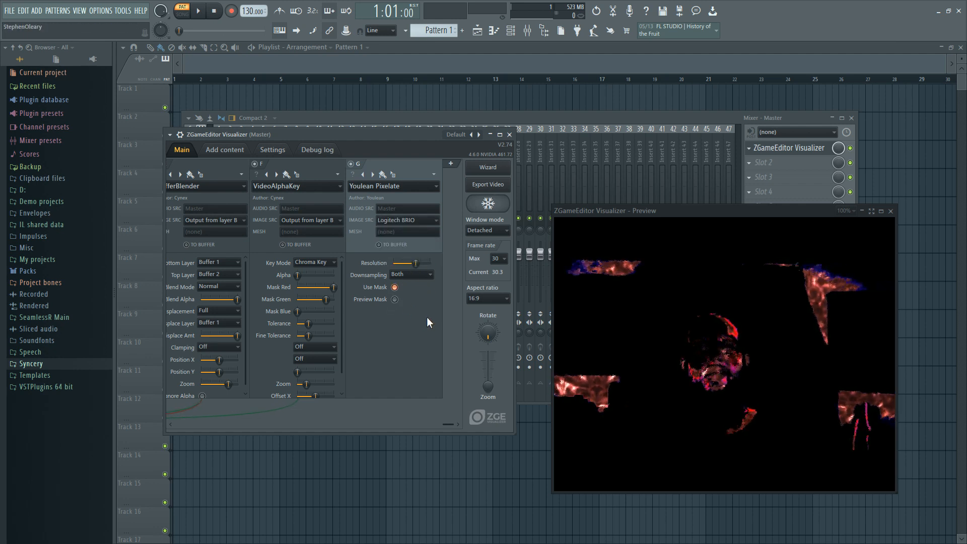
pyautogui.moveTo(418, 258); pyautogui.dragTo(411, 263)
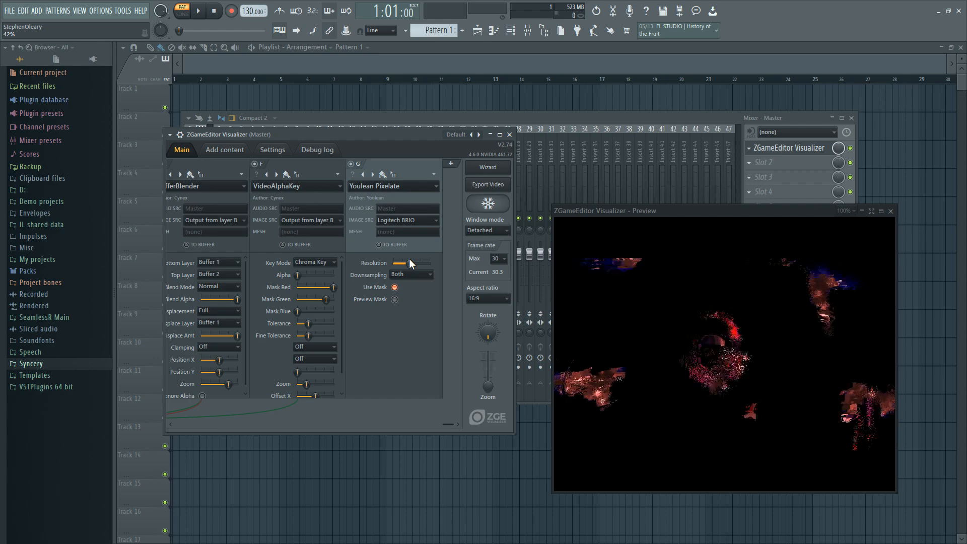
pyautogui.moveTo(410, 263); pyautogui.dragTo(411, 263)
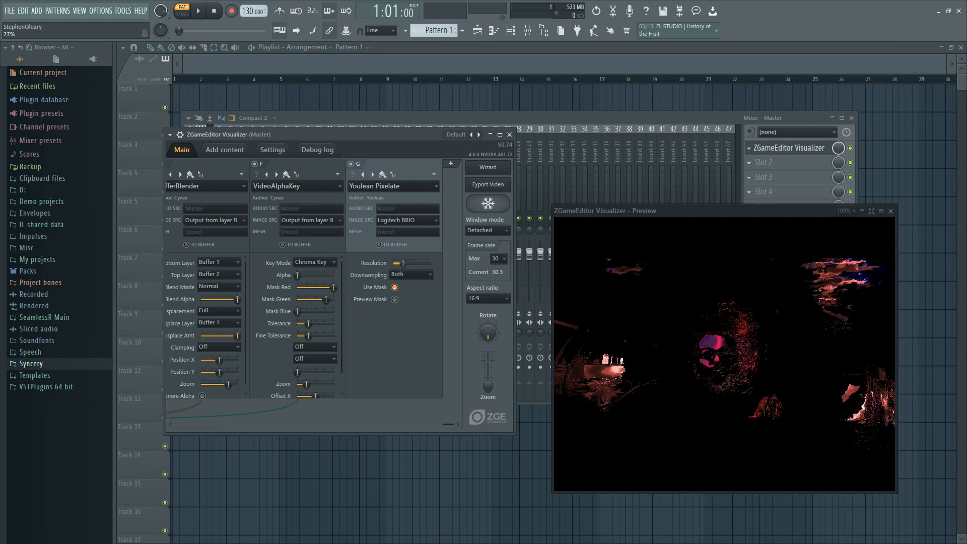
pyautogui.moveTo(404, 259); pyautogui.dragTo(403, 263)
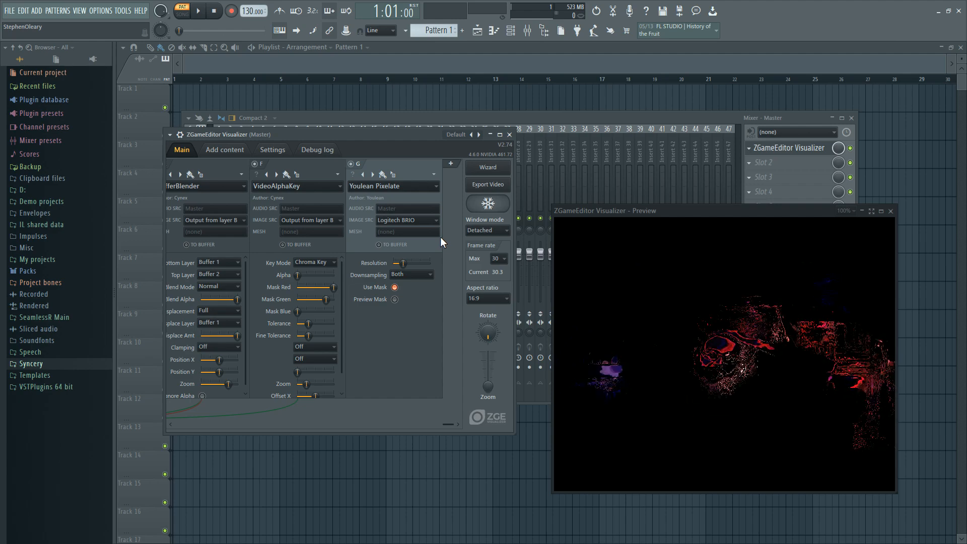
pyautogui.moveTo(403, 263)
pyautogui.mouseDown()
pyautogui.moveTo(422, 263)
pyautogui.moveTo(403, 262)
pyautogui.mouseUp()
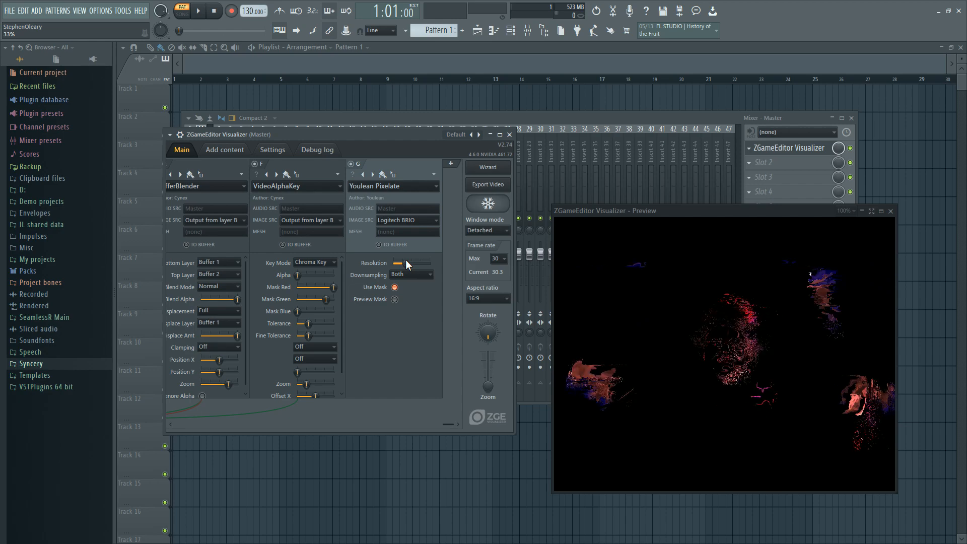
# Disable layers D, E, F and G, and turn off layer B's buffer output
pyautogui.click(256, 164)
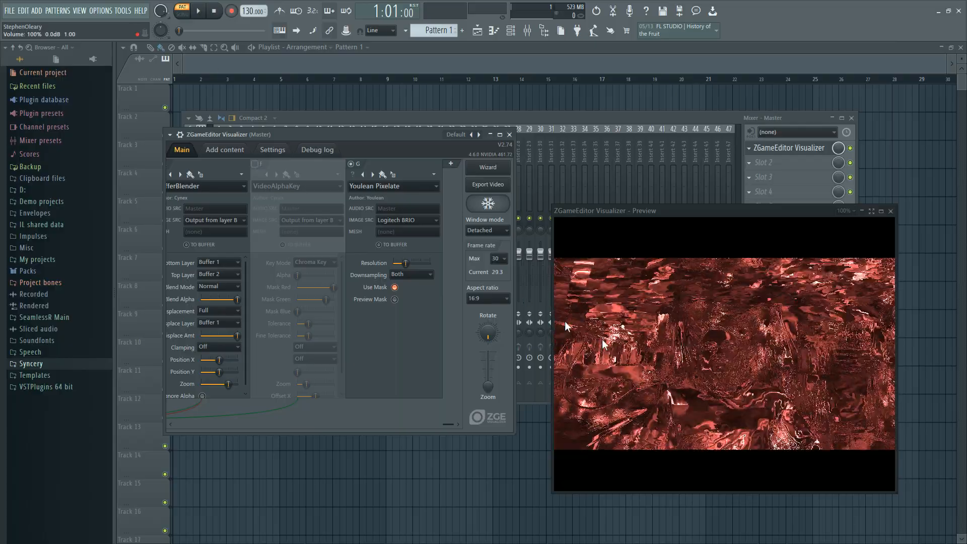
pyautogui.click(351, 165)
pyautogui.moveTo(454, 424); pyautogui.dragTo(322, 408)
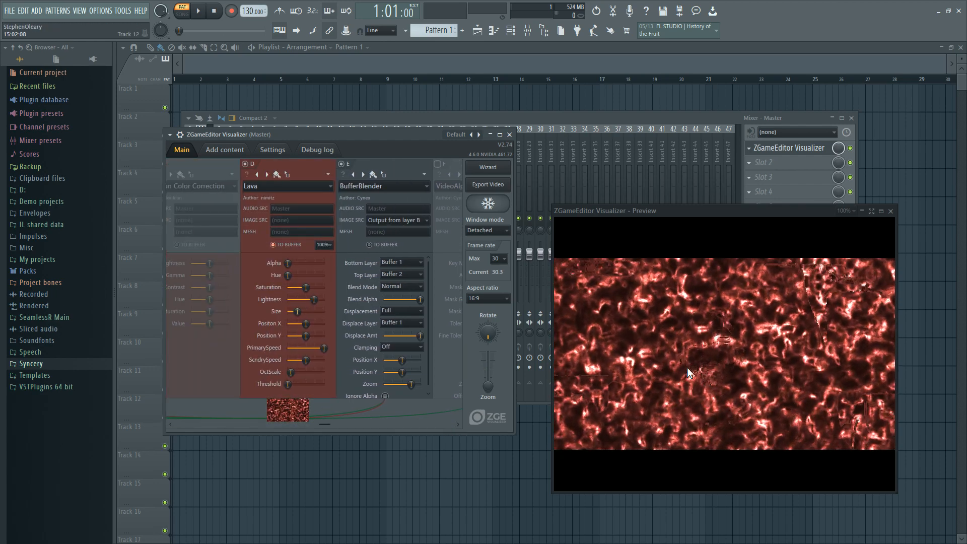
pyautogui.click(341, 165)
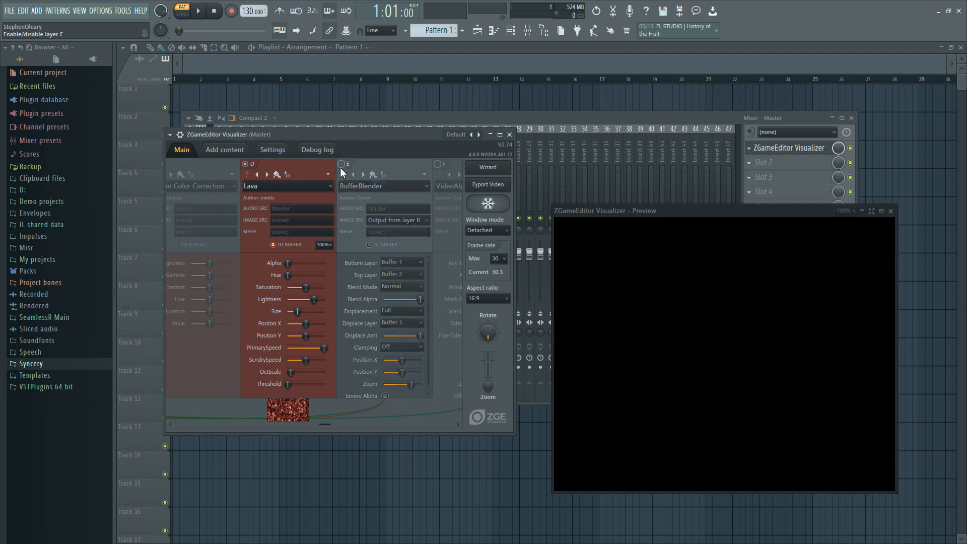
pyautogui.click(245, 164)
pyautogui.moveTo(322, 423); pyautogui.dragTo(153, 422)
pyautogui.click(234, 245)
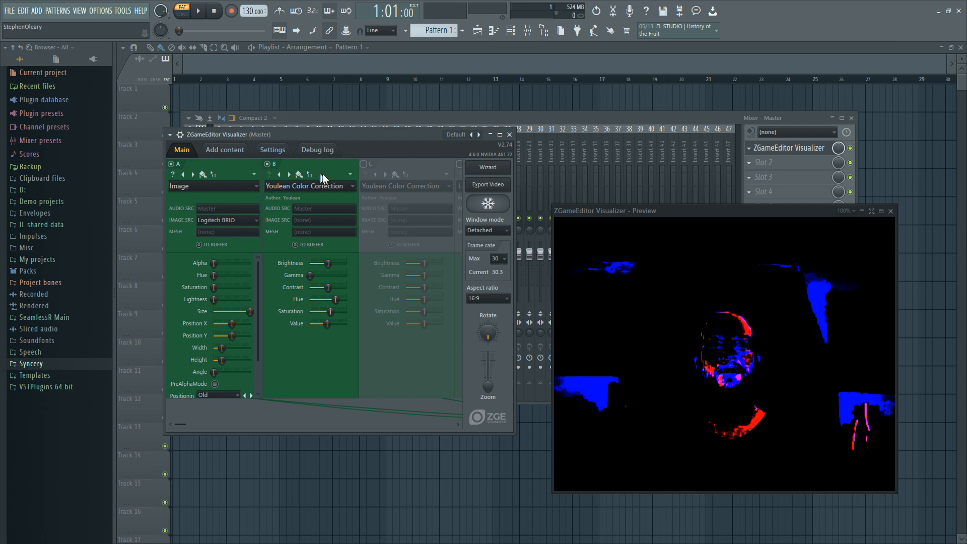
# Insert a new layer H with the Image effect between layers A and B
pyautogui.click(351, 175)
pyautogui.click(367, 186)
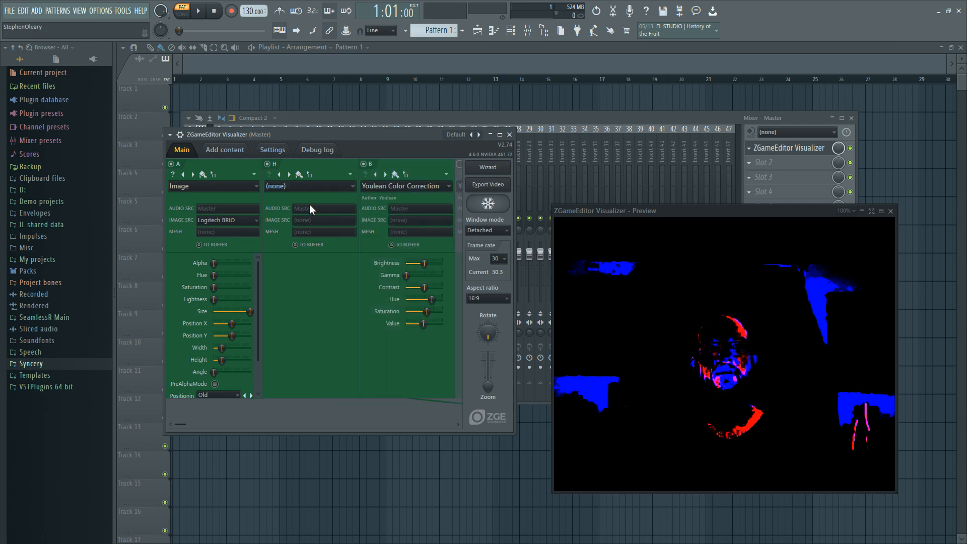
pyautogui.click(317, 196)
pyautogui.moveTo(304, 260)
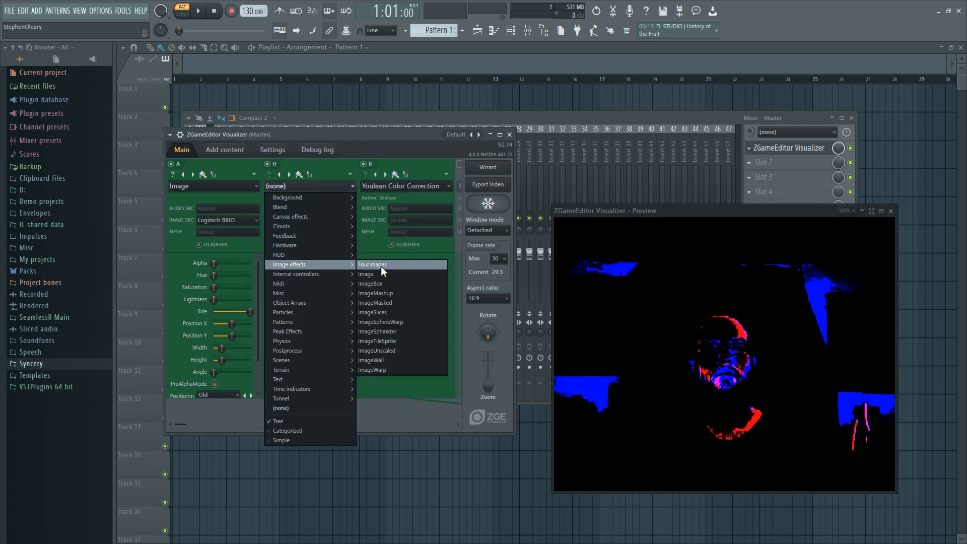
pyautogui.click(380, 265)
# Send layer A to a buffer and use Output from layer A as layer H's image source
pyautogui.click(199, 245)
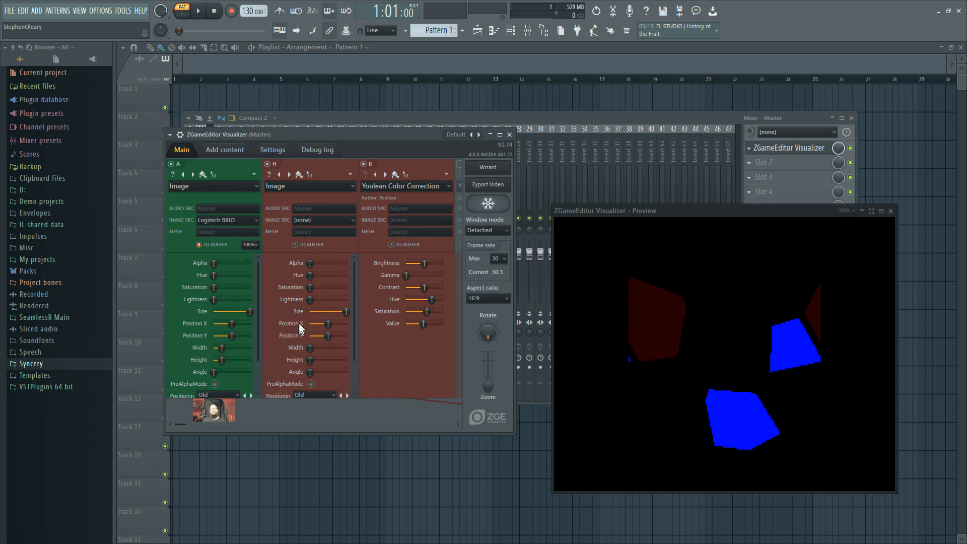
pyautogui.click(338, 222)
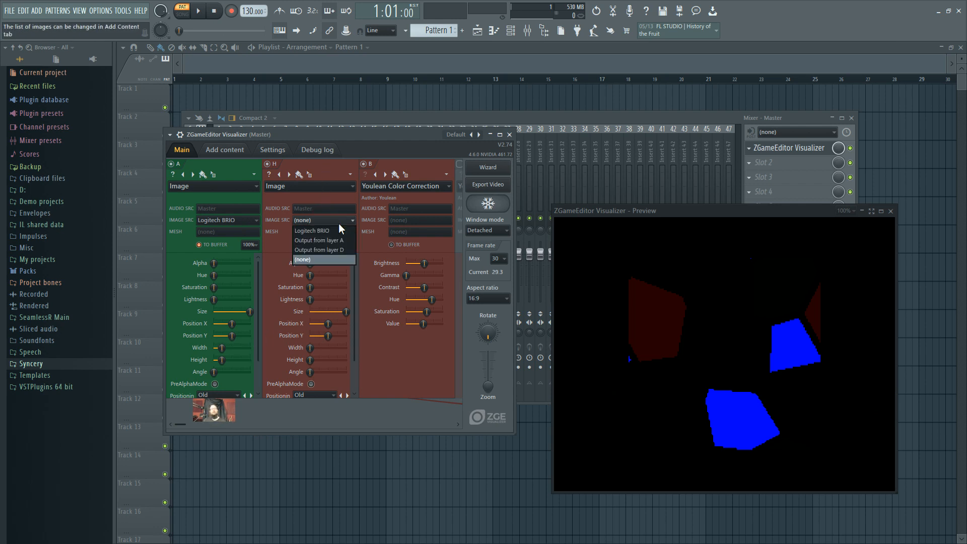
pyautogui.click(347, 240)
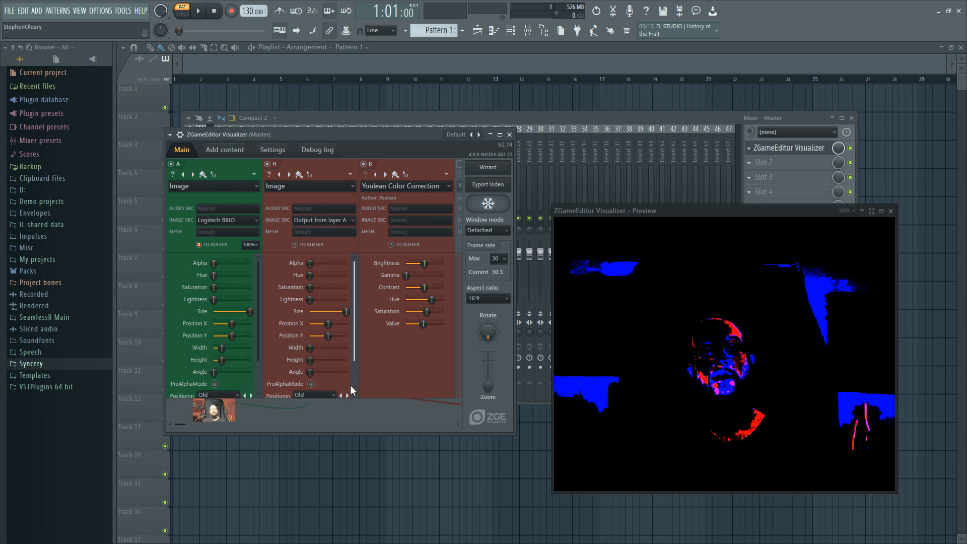
# Lower the hue of layer B's color correction slightly and send layer B to a buffer
pyautogui.moveTo(182, 424); pyautogui.dragTo(166, 403)
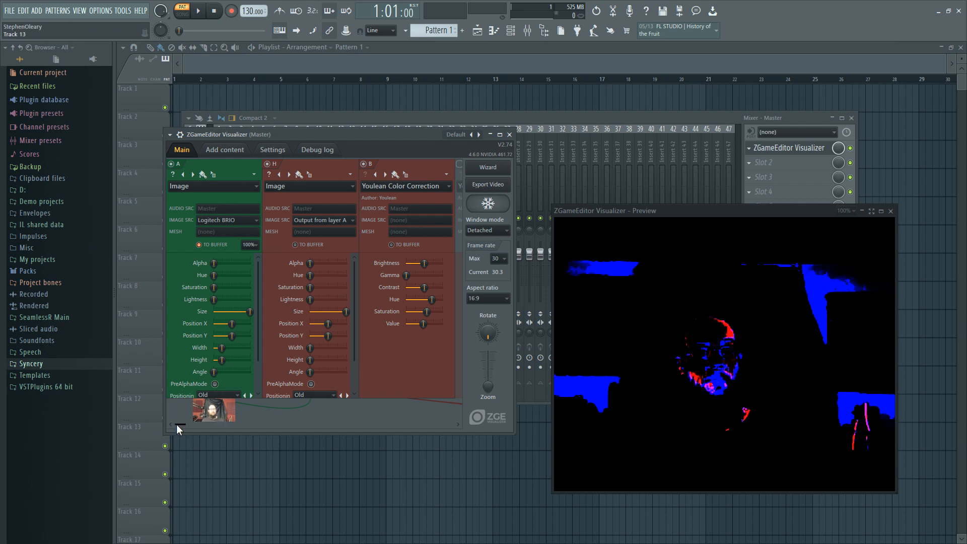
pyautogui.moveTo(178, 424); pyautogui.dragTo(244, 406)
pyautogui.moveTo(285, 276); pyautogui.dragTo(280, 293)
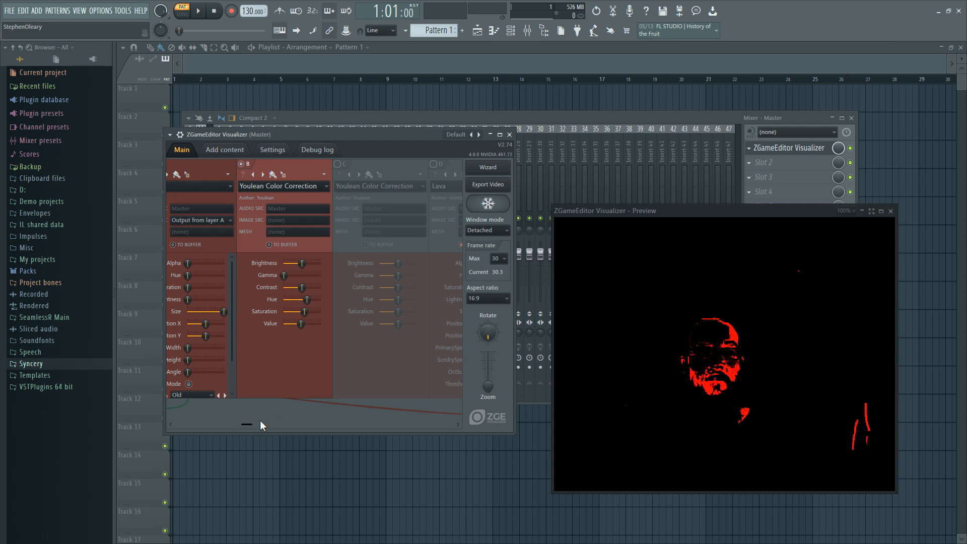
pyautogui.moveTo(248, 424); pyautogui.dragTo(143, 419)
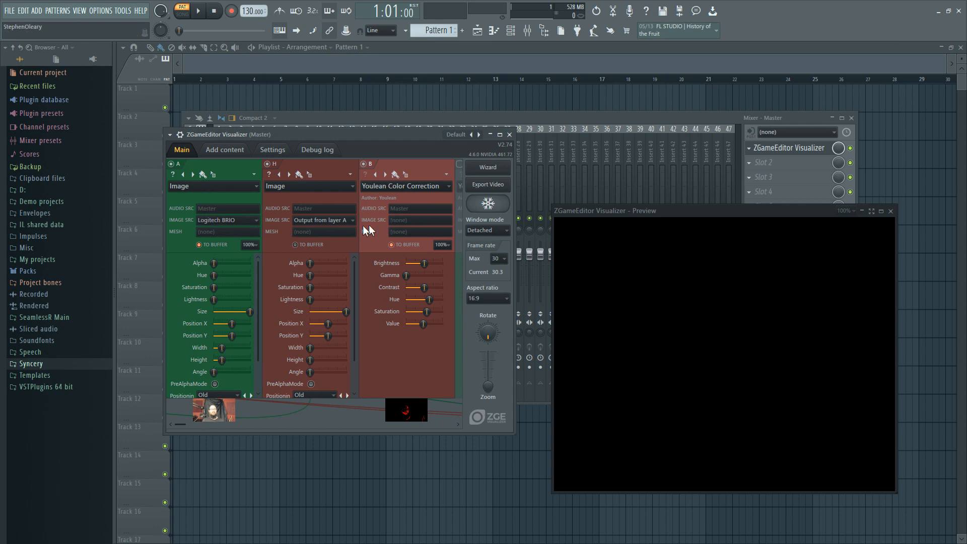
# Enable the Lava and BufferBlender layers, with Output from layer D as BufferBlender's image source
pyautogui.moveTo(184, 425); pyautogui.dragTo(321, 412)
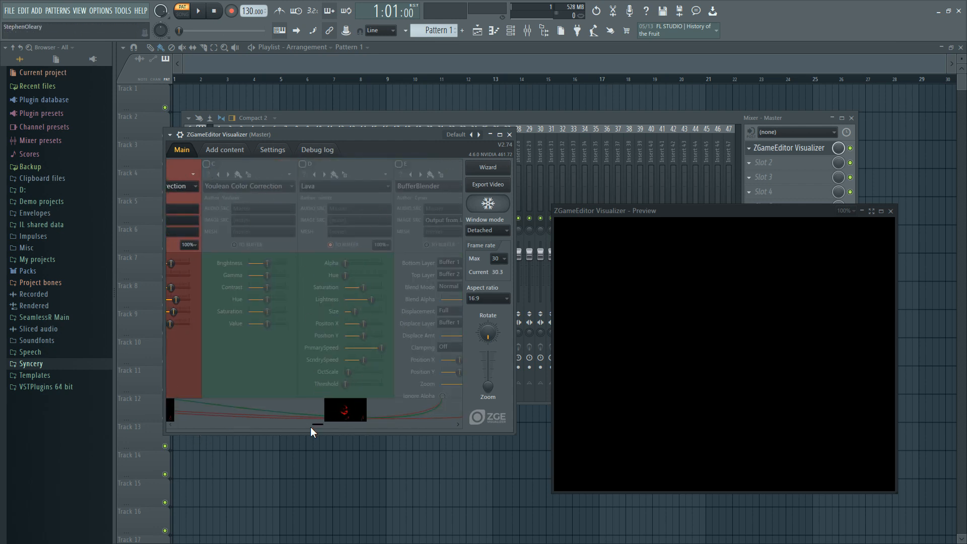
pyautogui.moveTo(310, 427); pyautogui.dragTo(386, 426)
pyautogui.click(285, 164)
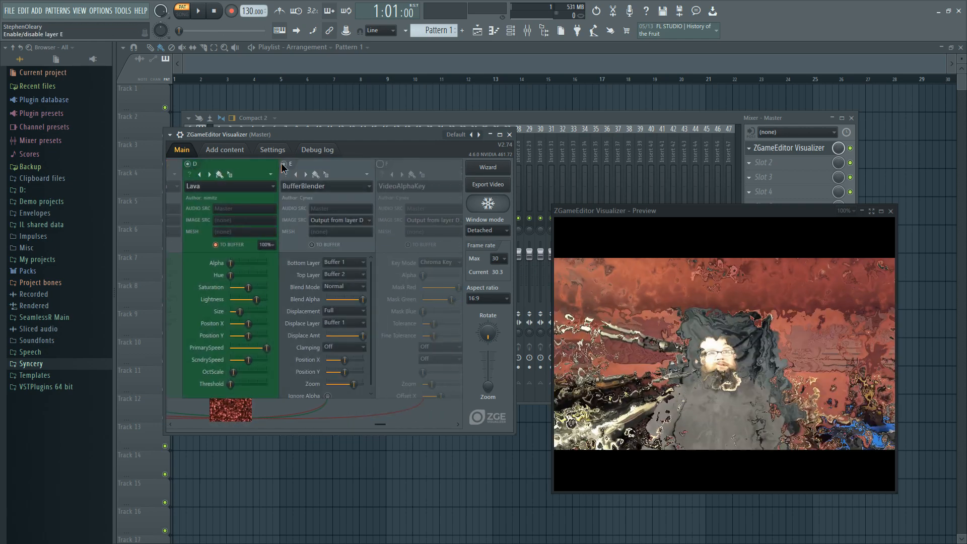
pyautogui.click(361, 218)
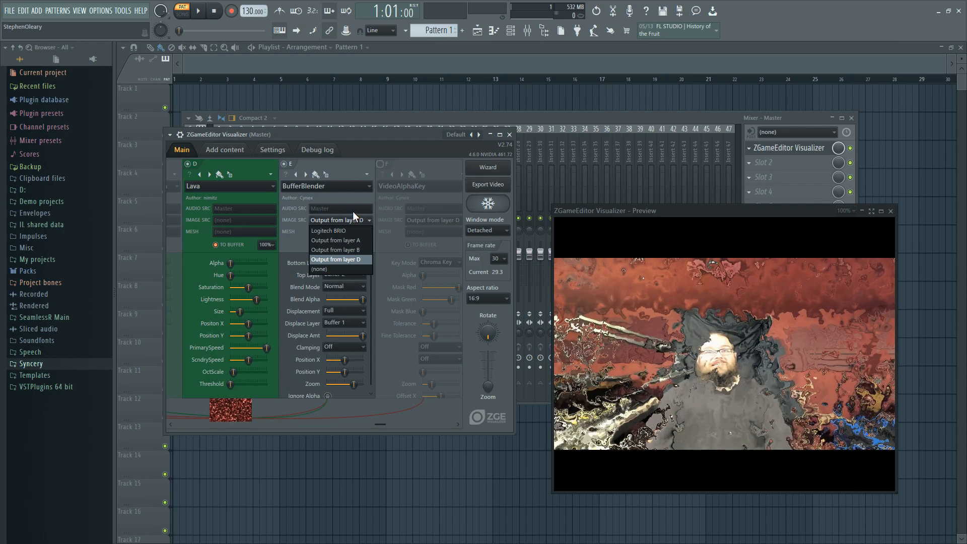
pyautogui.click(355, 260)
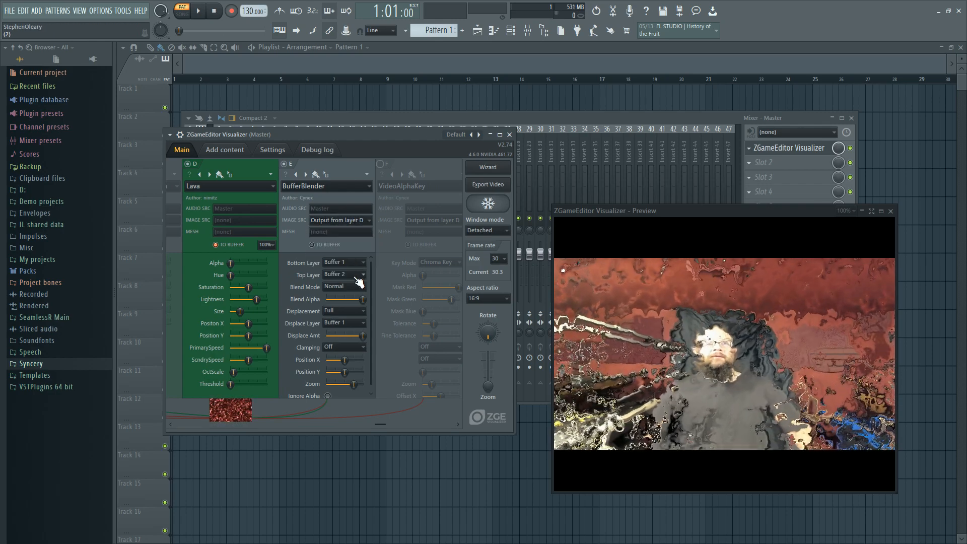
# Set BufferBlender's Displace Amt to zero, its Top Layer to Buffer 1 and its Displace Layer to Buffer 4
pyautogui.scroll(1, 361, 276)
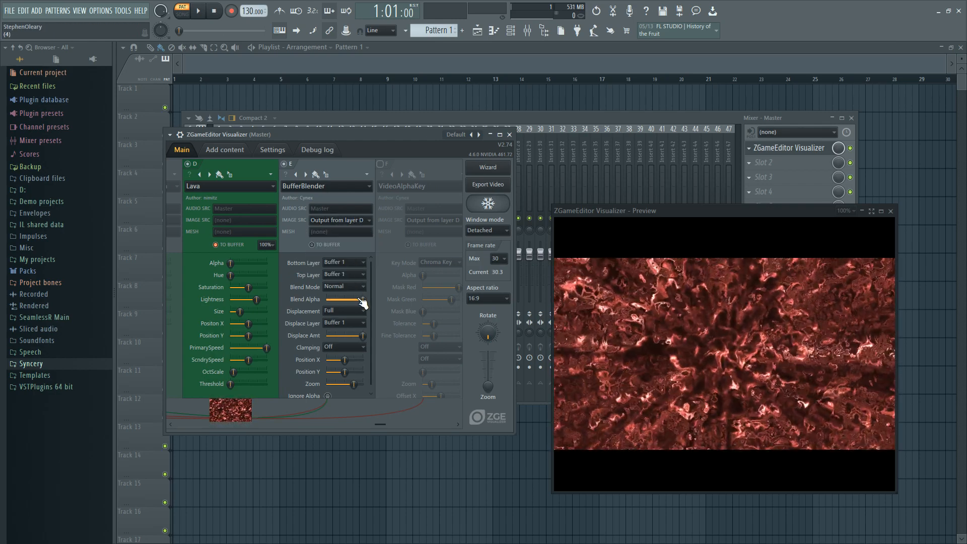
pyautogui.moveTo(363, 336); pyautogui.dragTo(326, 335)
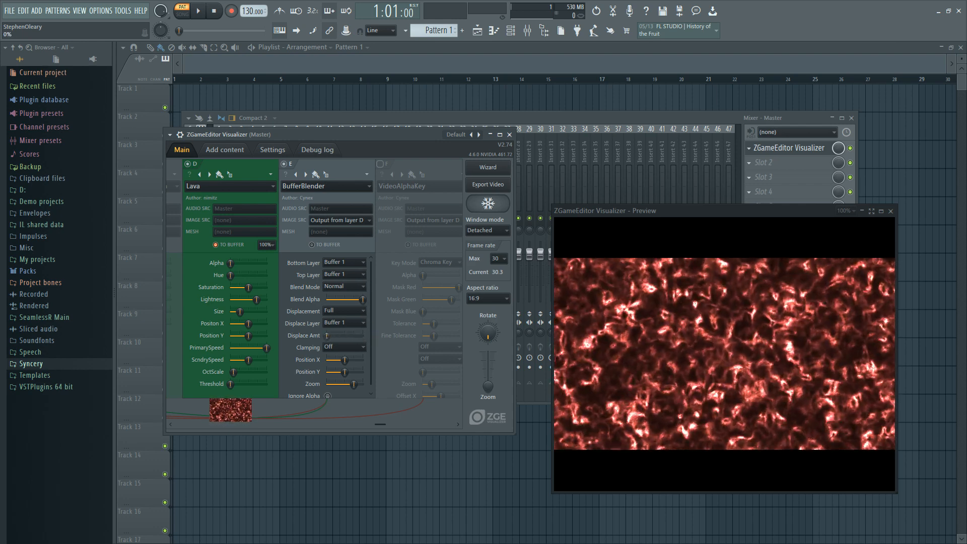
pyautogui.scroll(-1, 357, 270)
pyautogui.scroll(-1, 358, 271)
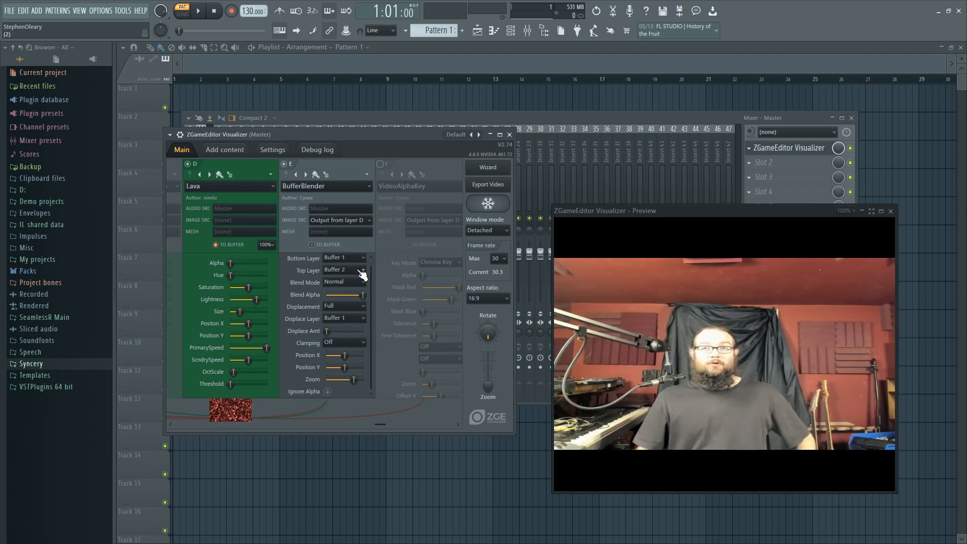
pyautogui.scroll(-1, 362, 274)
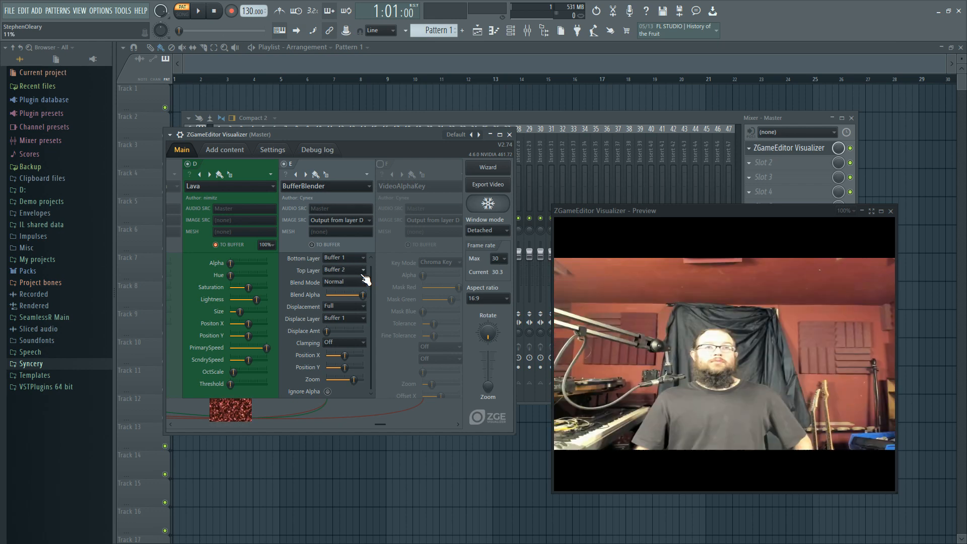
pyautogui.scroll(2, 363, 275)
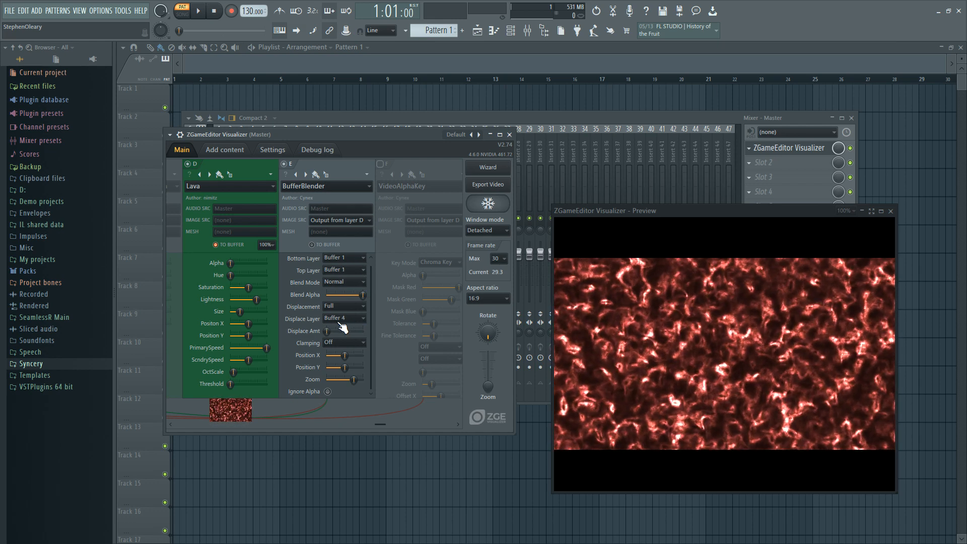
# Set BufferBlender's Displace Layer to Buffer 3 and raise its Displace Amt to the maximum
pyautogui.scroll(1, 342, 330)
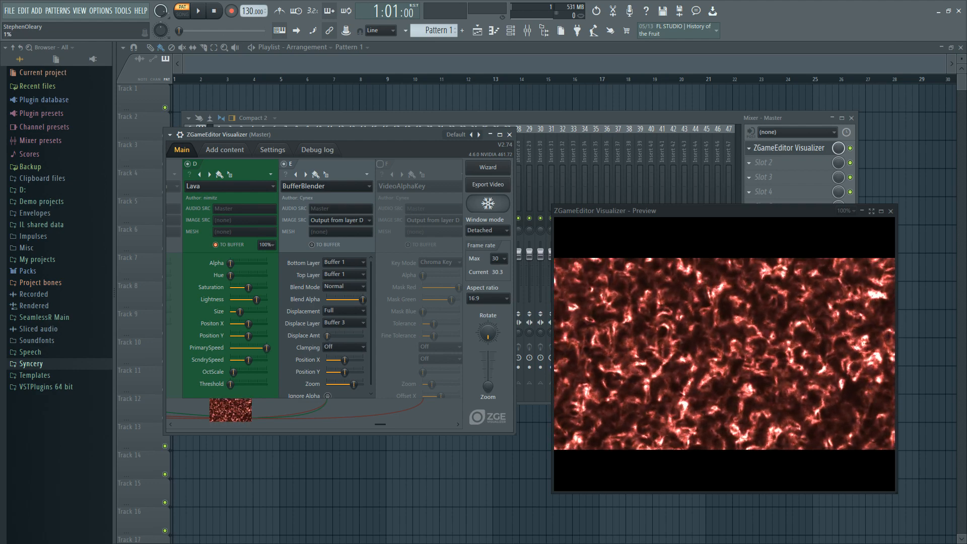
pyautogui.moveTo(327, 336); pyautogui.dragTo(362, 336)
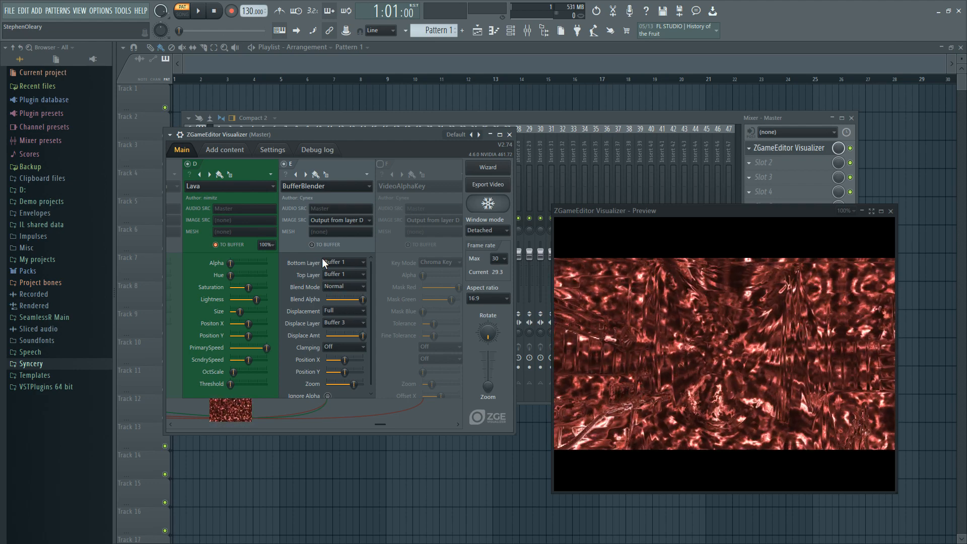
# Enable the VideoAlphaKey layer and use Output from layer B as its image source
pyautogui.click(384, 165)
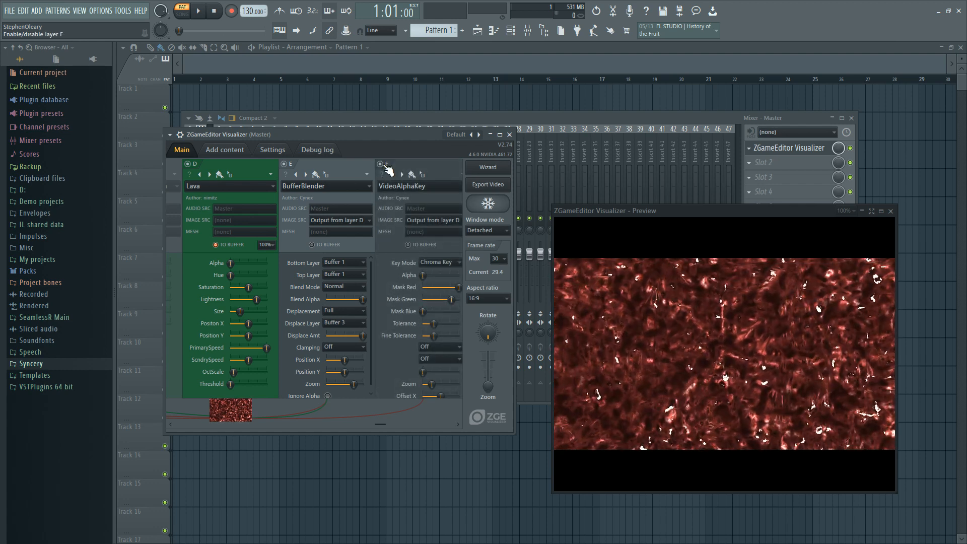
pyautogui.click(421, 221)
pyautogui.click(433, 240)
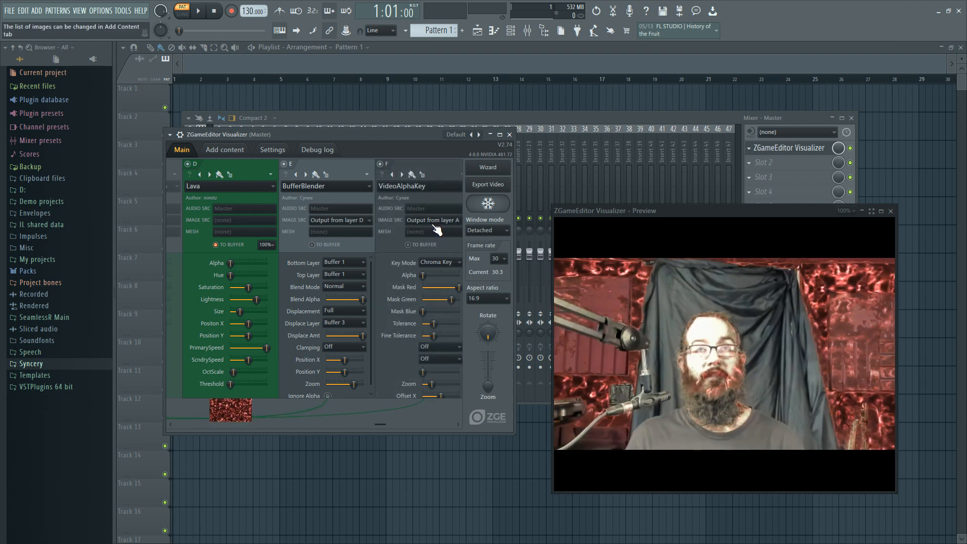
pyautogui.click(434, 222)
pyautogui.click(440, 248)
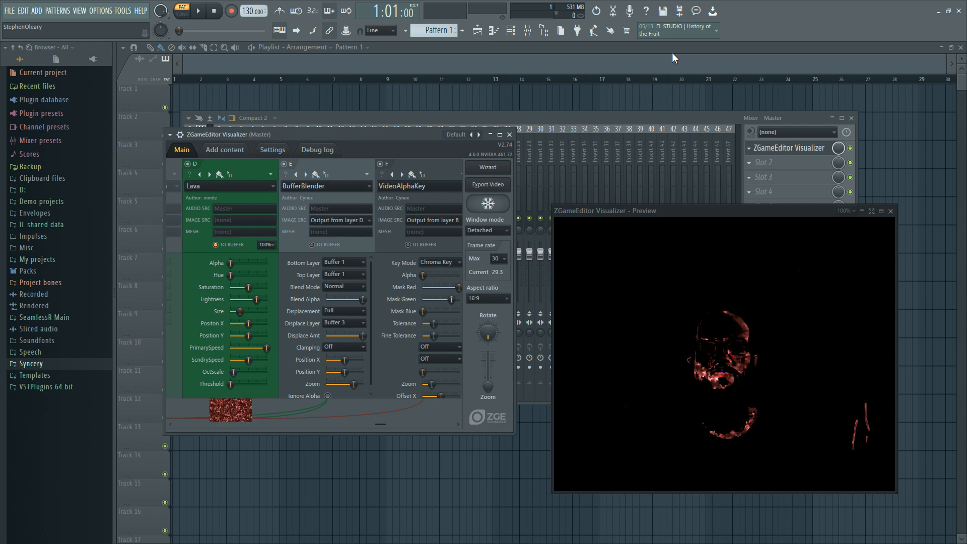
# Enable the Youlean Pixelate layer, use Output from layer A as its image source and fine-tune its resolution
pyautogui.moveTo(381, 425); pyautogui.dragTo(443, 426)
pyautogui.click(360, 164)
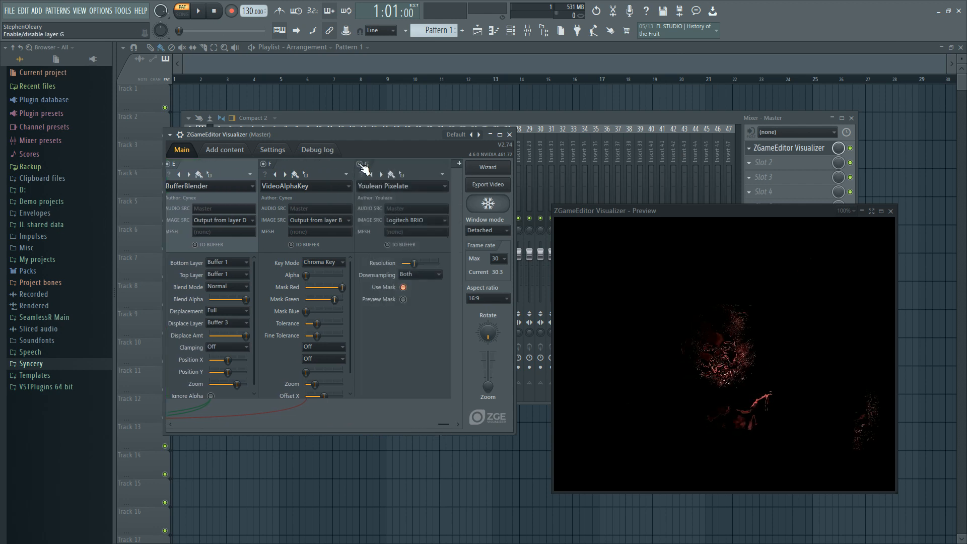
pyautogui.moveTo(414, 263); pyautogui.dragTo(408, 263)
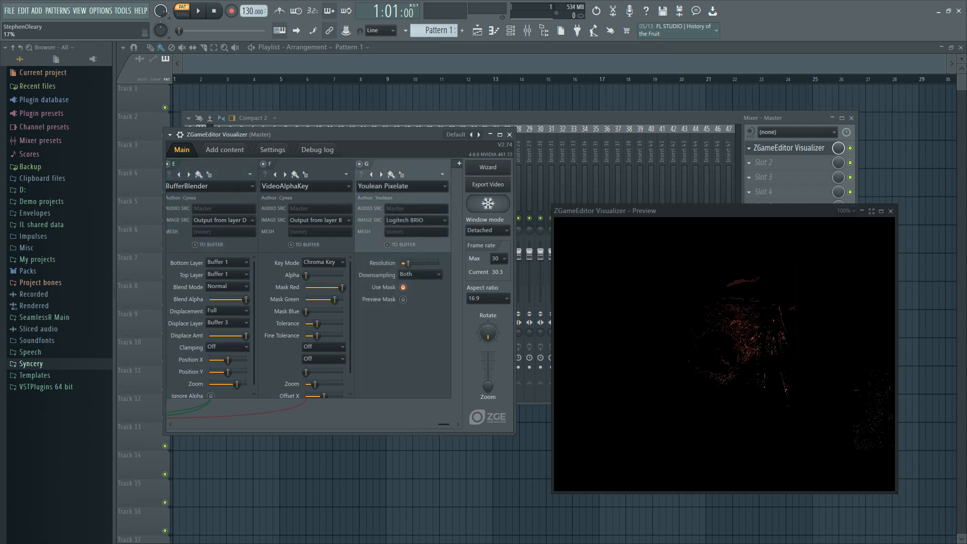
pyautogui.click(419, 220)
pyautogui.click(422, 244)
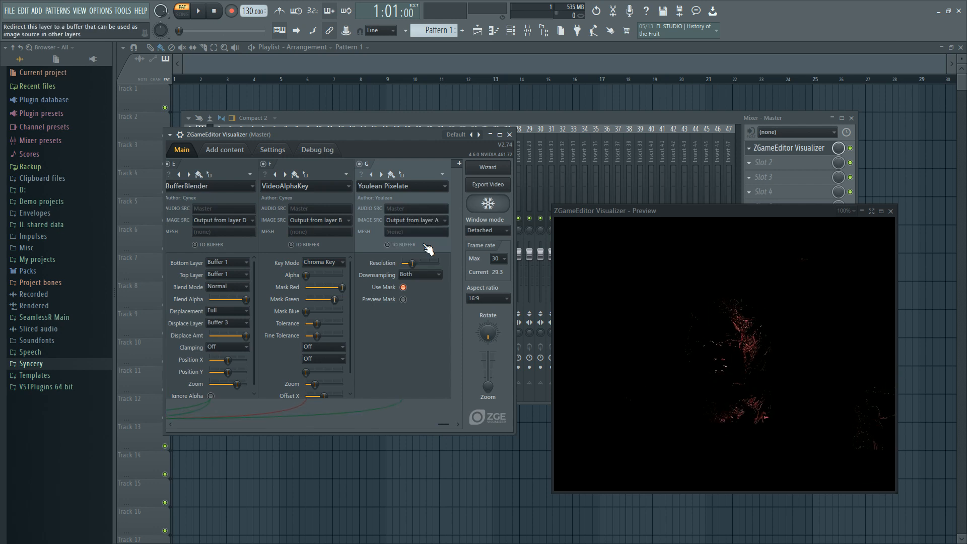
pyautogui.moveTo(411, 263); pyautogui.dragTo(414, 263)
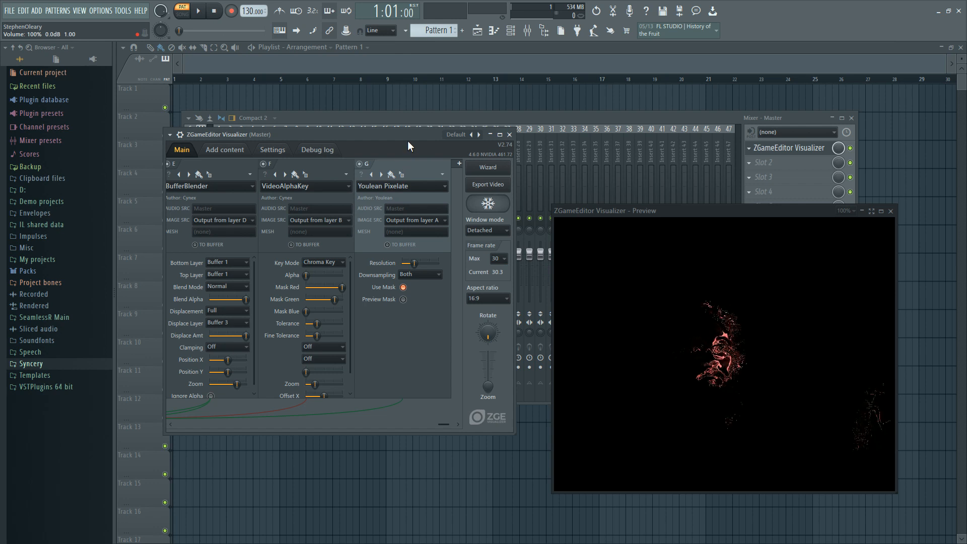
pyautogui.moveTo(407, 141); pyautogui.dragTo(427, 143)
pyautogui.moveTo(461, 425); pyautogui.dragTo(189, 430)
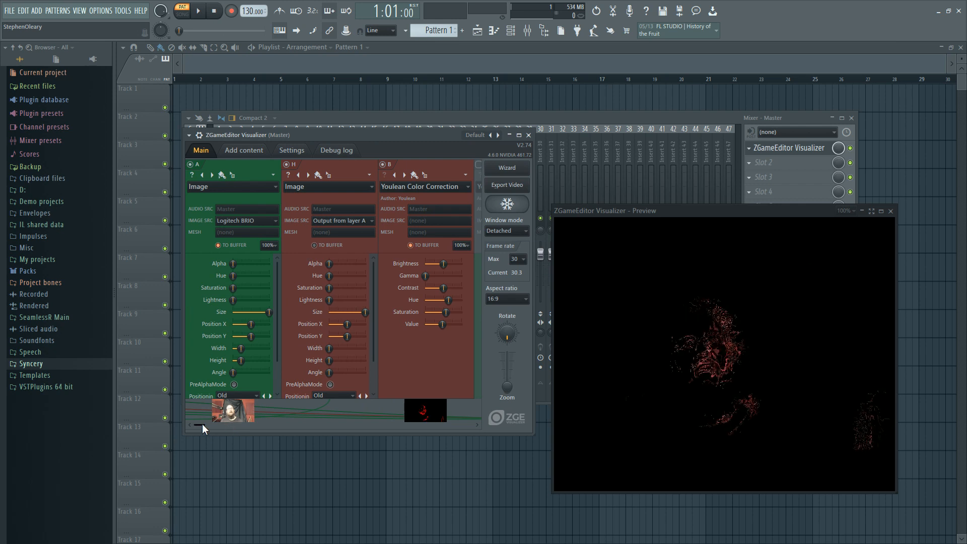
pyautogui.moveTo(201, 425)
pyautogui.mouseDown()
pyautogui.moveTo(287, 425)
pyautogui.moveTo(210, 428)
pyautogui.mouseUp()
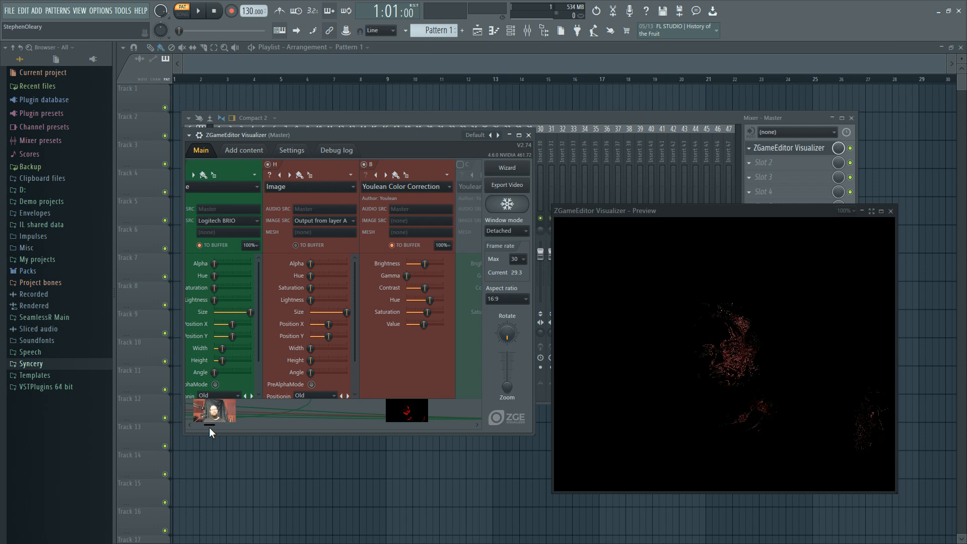
pyautogui.moveTo(358, 137); pyautogui.dragTo(356, 166)
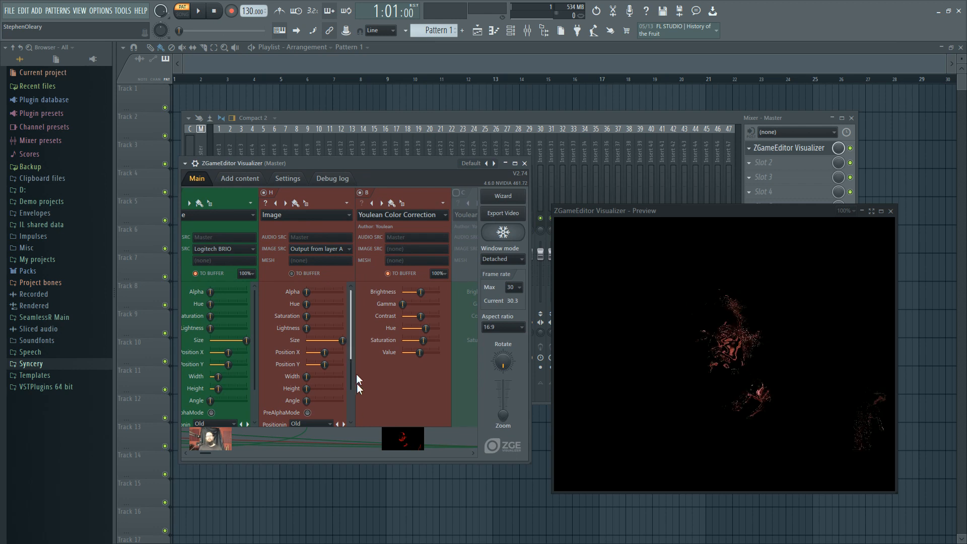
pyautogui.moveTo(207, 453); pyautogui.dragTo(440, 453)
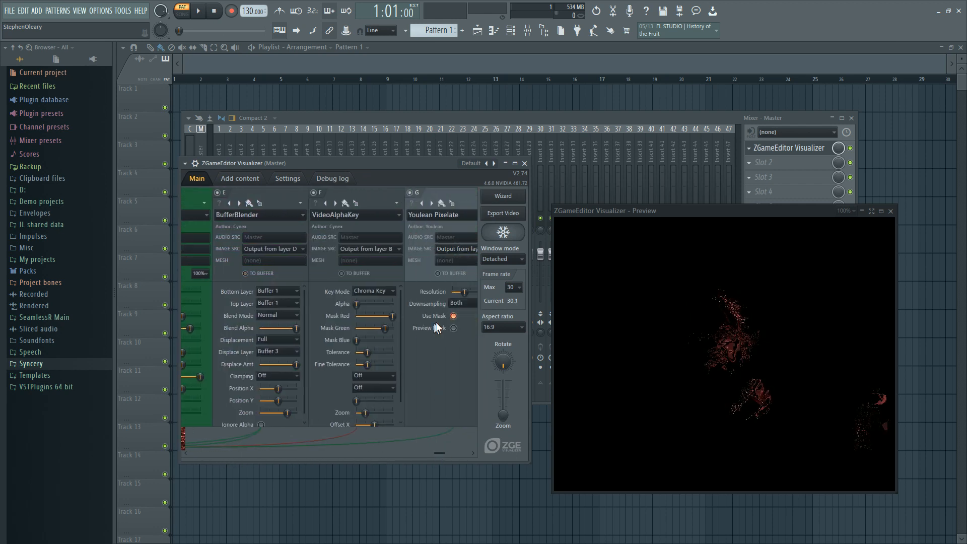